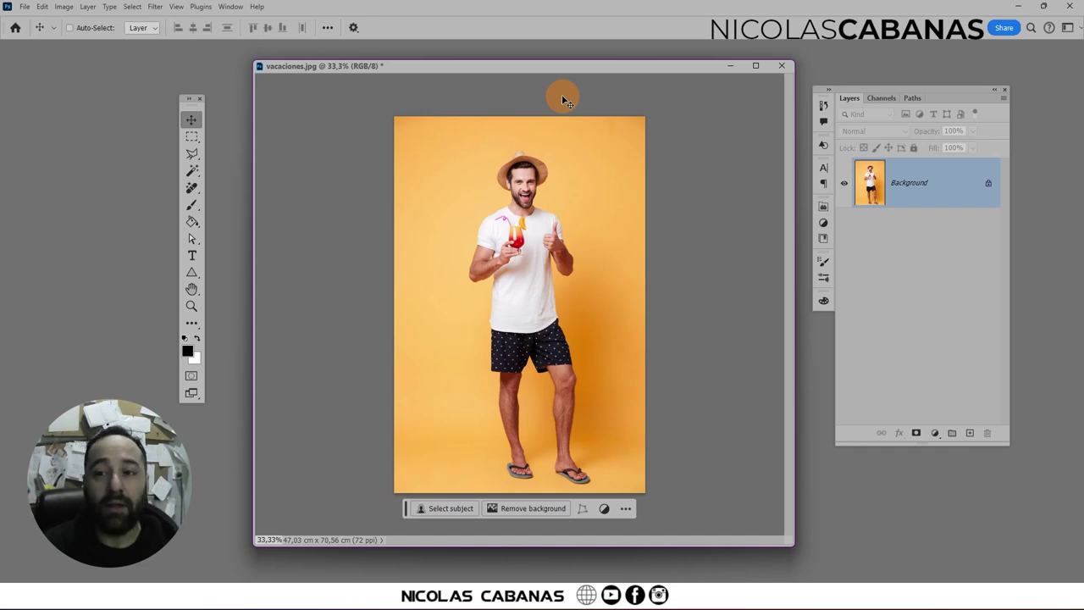
Step: Select the man in vacaciones.jpg with Select > Subject, leaving the orange background out
left_click(133, 6)
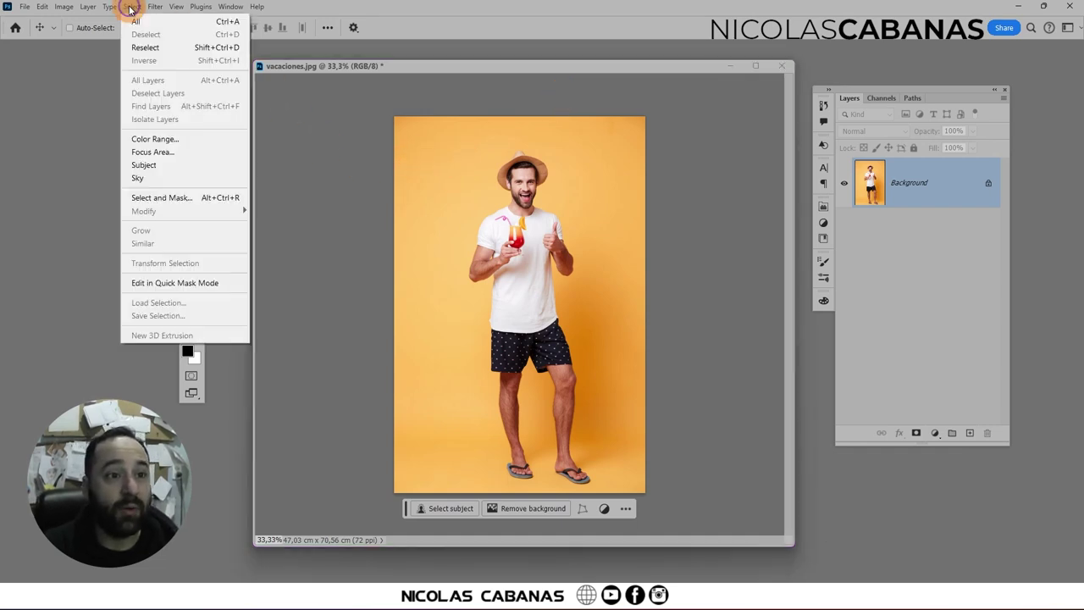
left_click(149, 167)
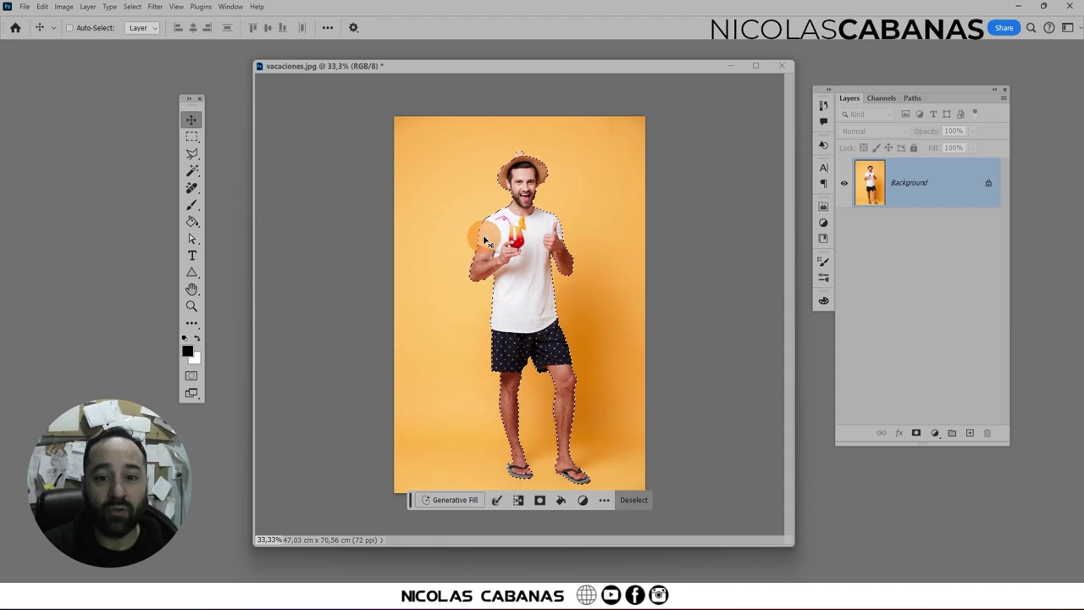
left_click(135, 8)
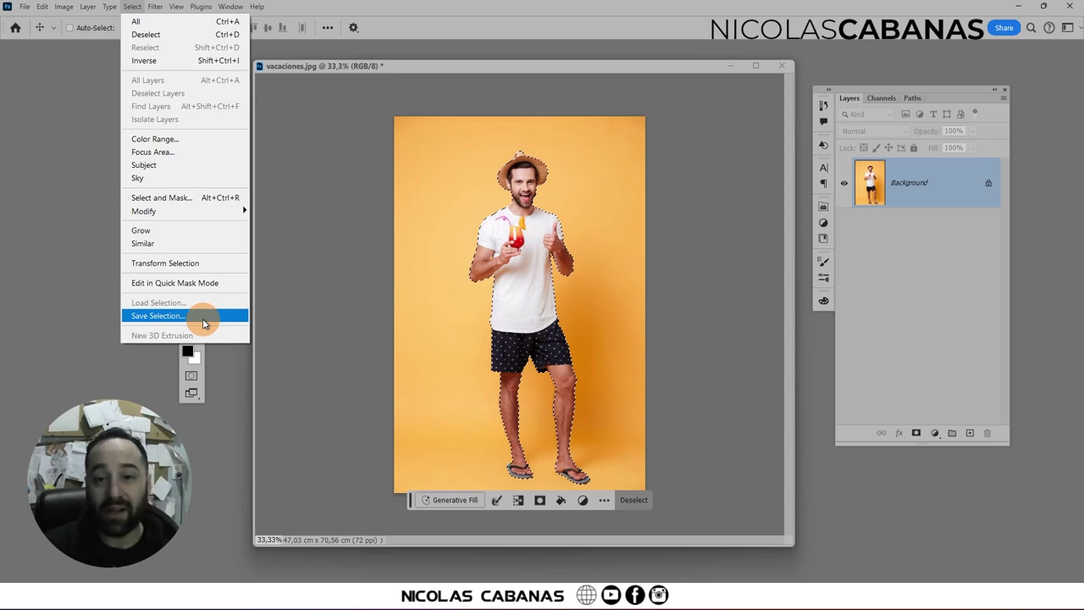
left_click(204, 323)
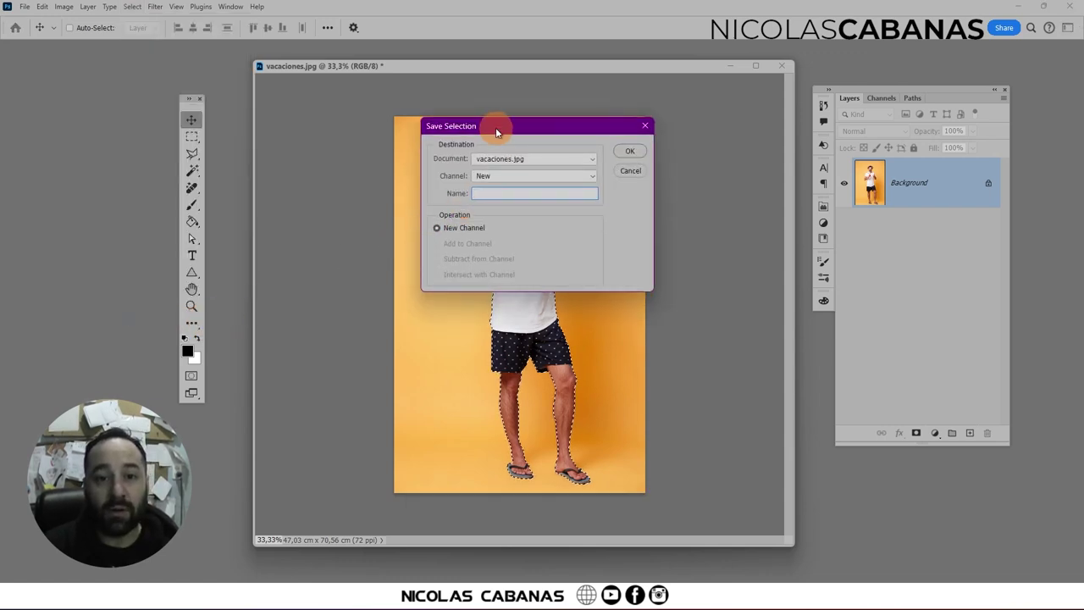
Step: Save the man's selection to a new alpha channel named '1 er guardado'
left_click_drag(496, 126, 576, 150)
left_click(274, 68)
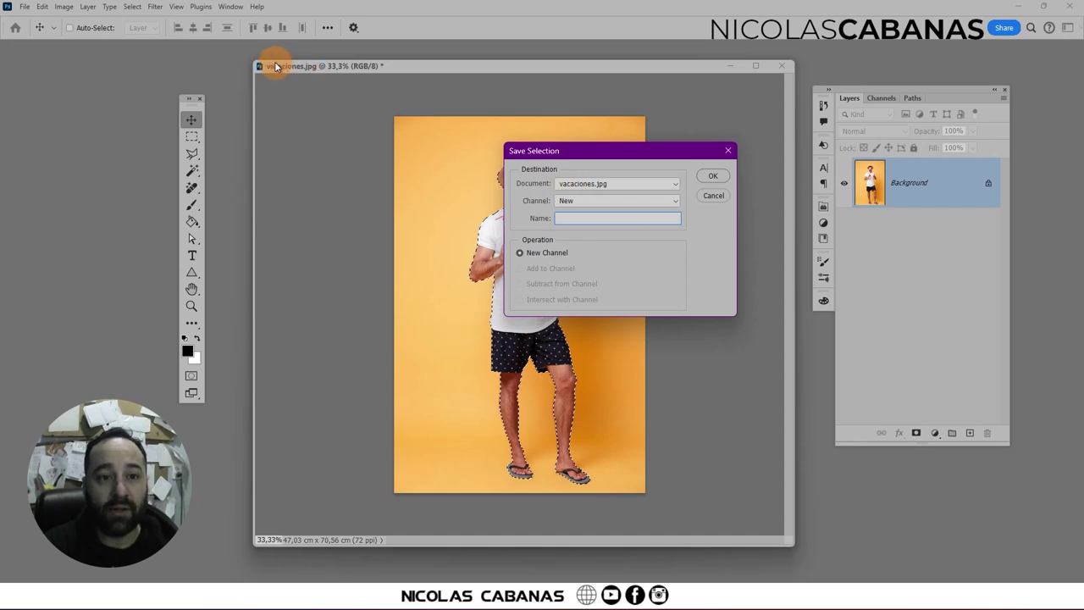
left_click(566, 203)
left_click(562, 218)
type("1 er guardado")
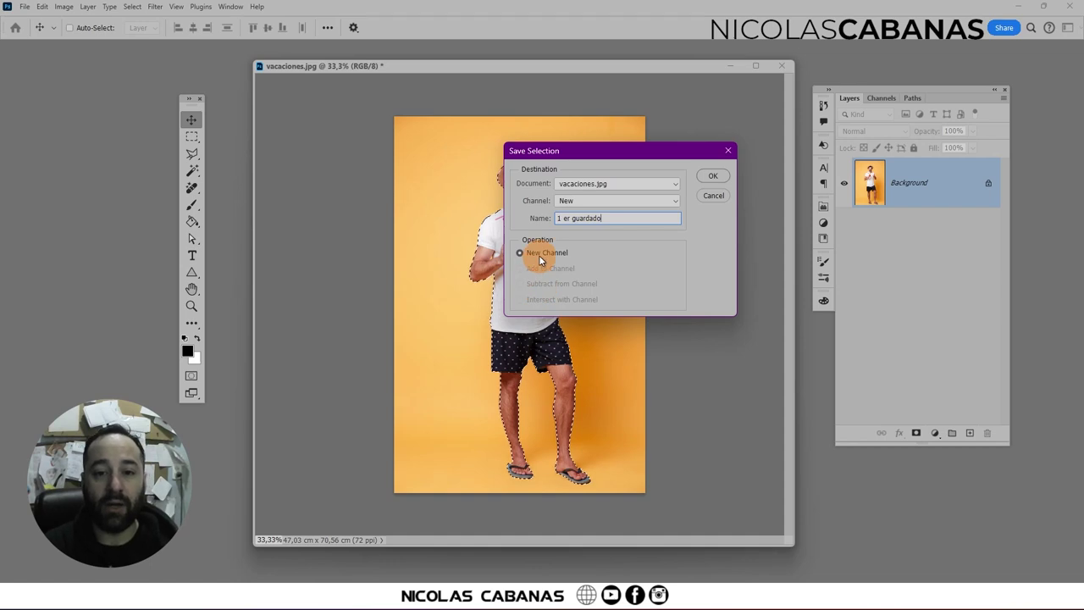
left_click(712, 176)
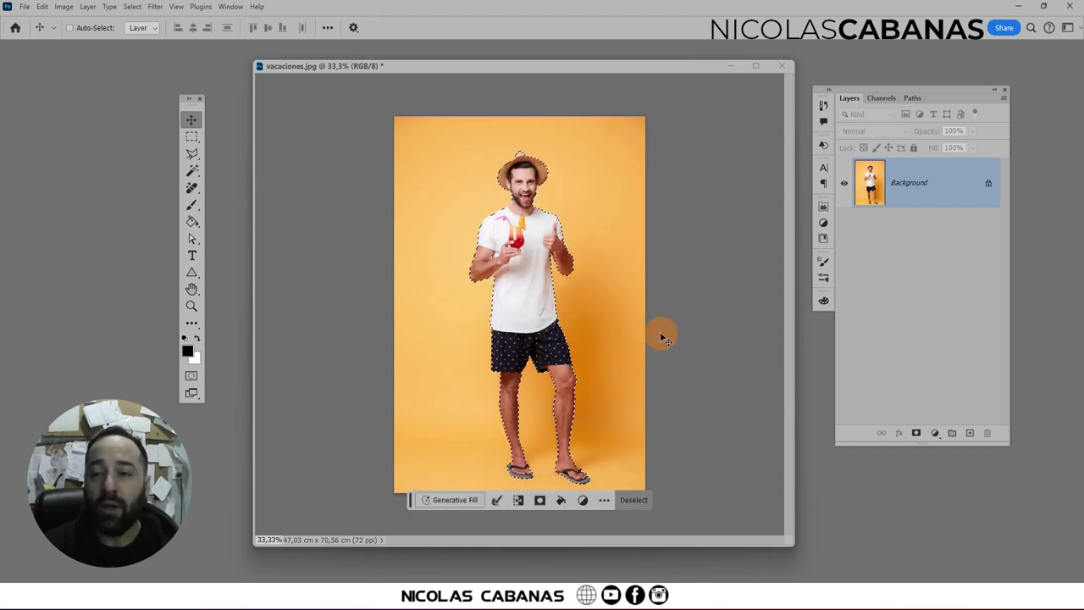
left_click(879, 98)
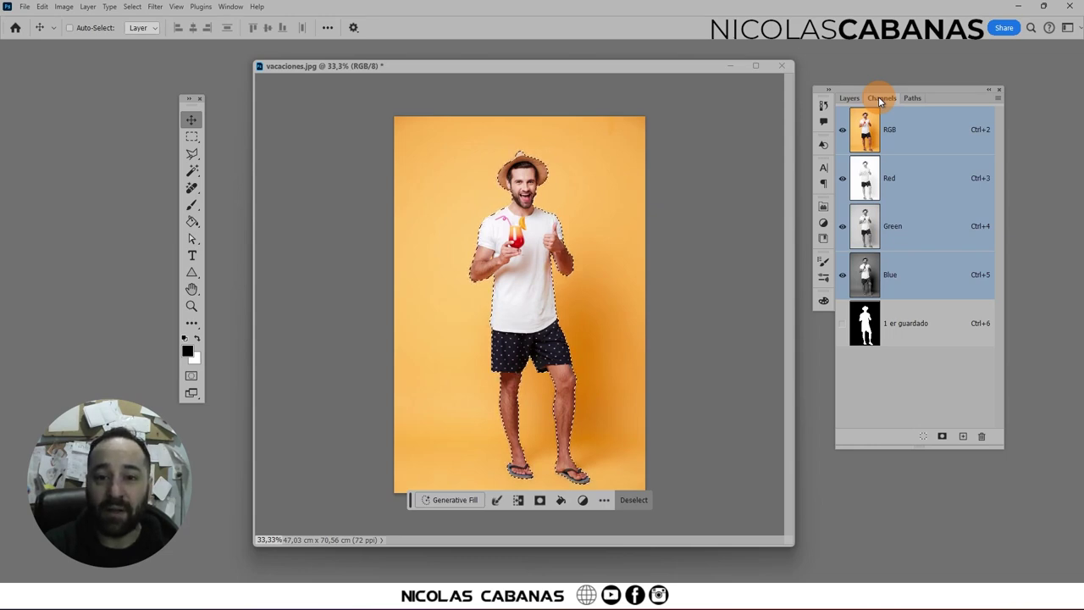
Step: Float the Channels panel beside the photo, shorten it, and rearrange the image window and Layers panel
left_click(875, 106)
mouse_move(875, 103)
left_mouse_down()
mouse_move(661, 128)
mouse_move(657, 118)
left_mouse_up()
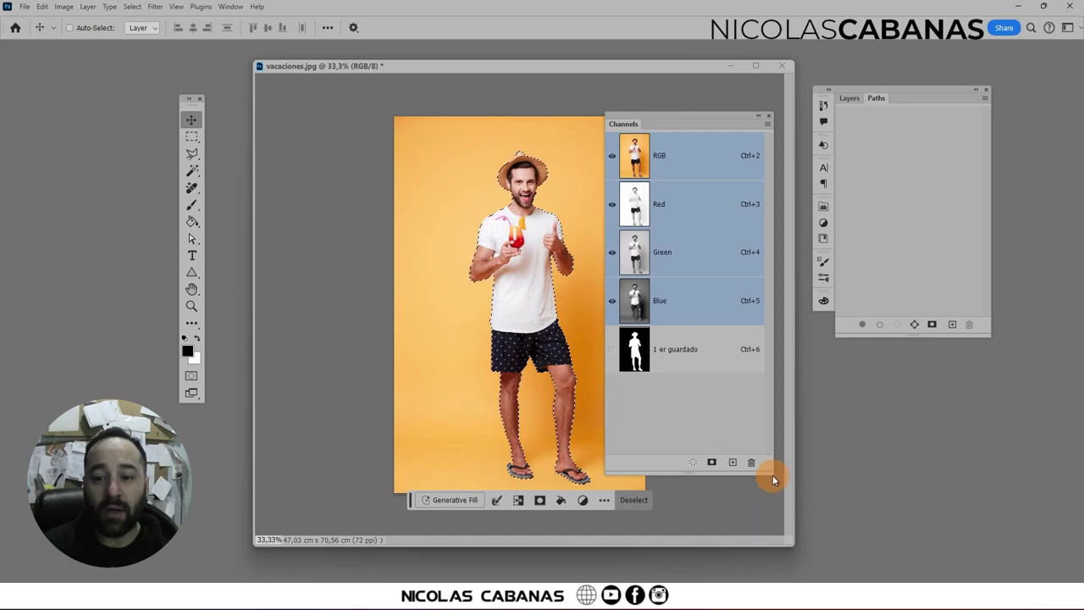
mouse_move(773, 474)
left_mouse_down()
mouse_move(773, 374)
mouse_move(804, 412)
left_mouse_up()
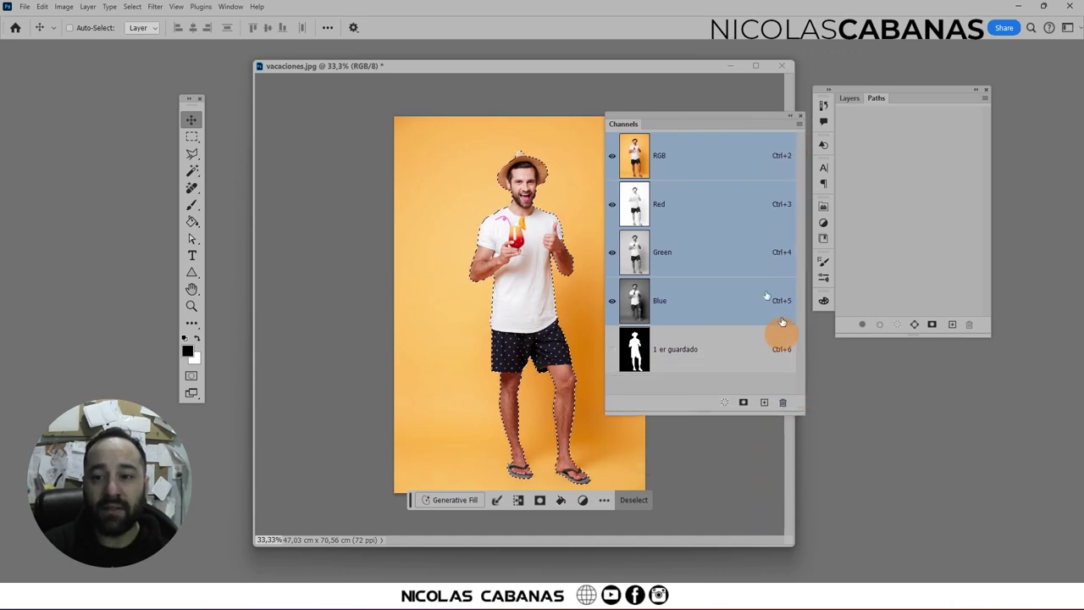
left_click_drag(613, 65, 581, 60)
left_click(848, 99)
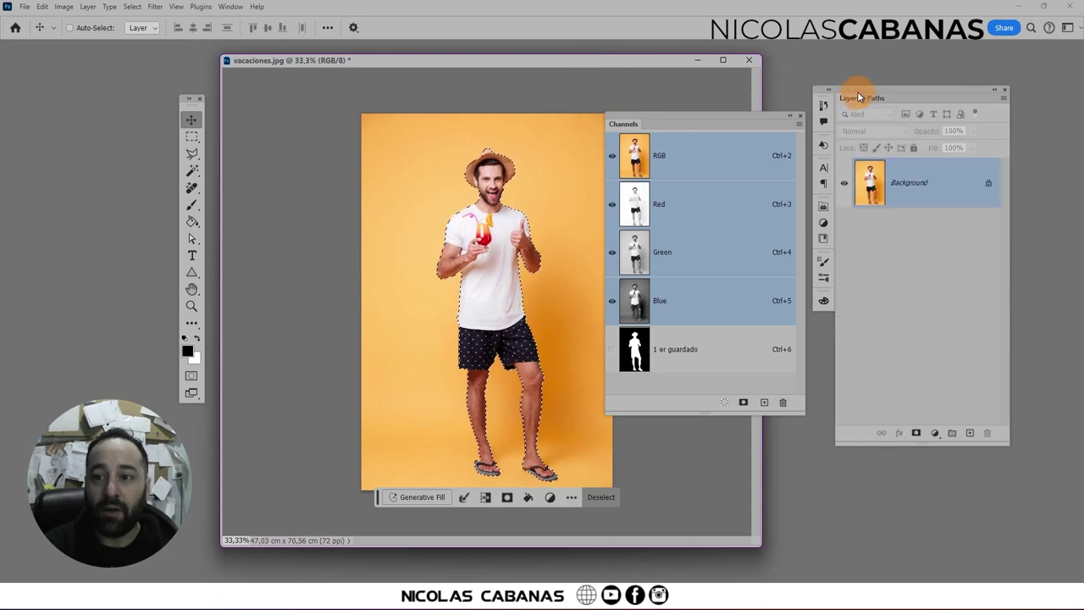
left_click_drag(849, 98, 874, 70)
left_click_drag(713, 114, 728, 135)
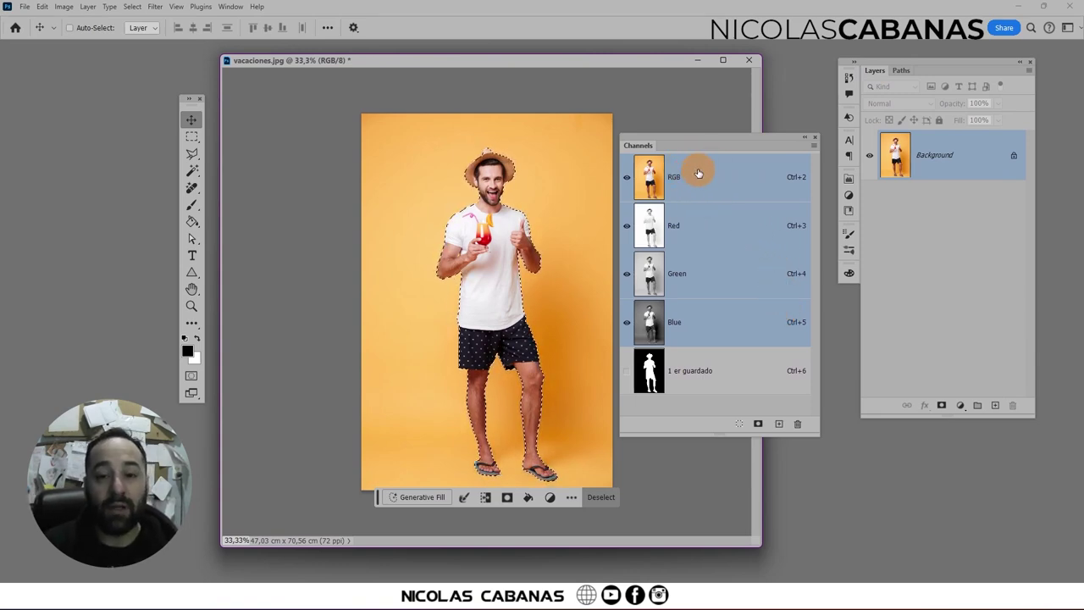
Step: View the Red, Green and Blue channels individually, ending on the Red channel
left_click(711, 232)
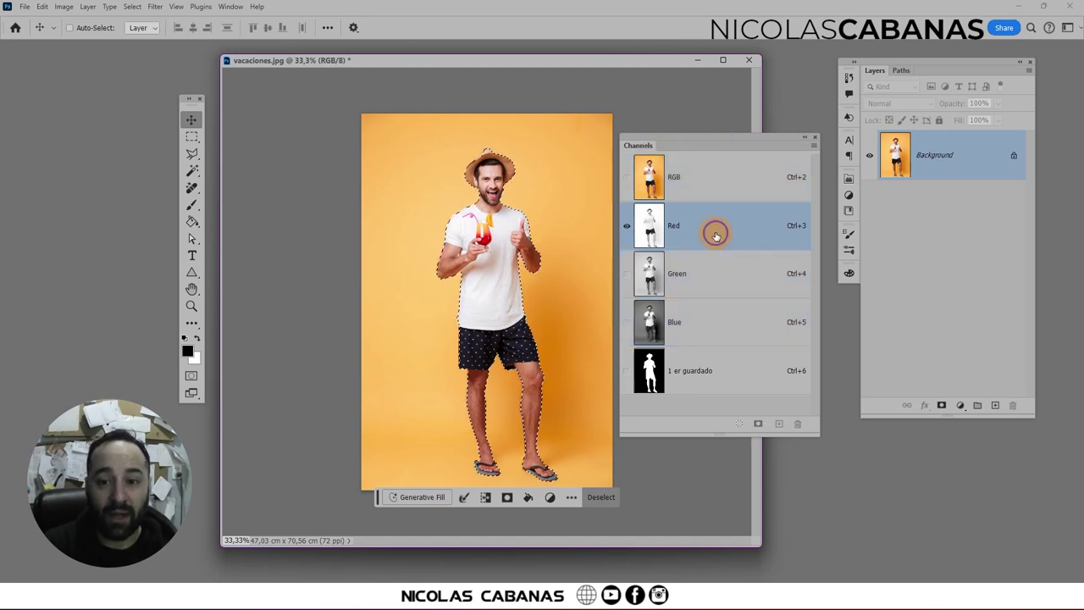
key("ctrl+4")
key("ctrl+5")
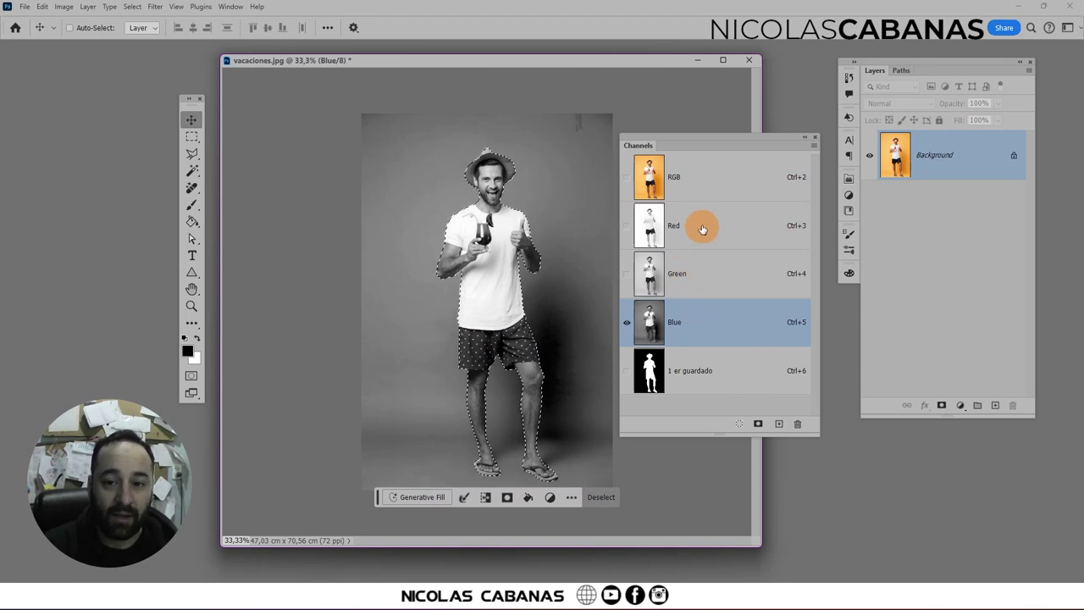
key("ctrl+3")
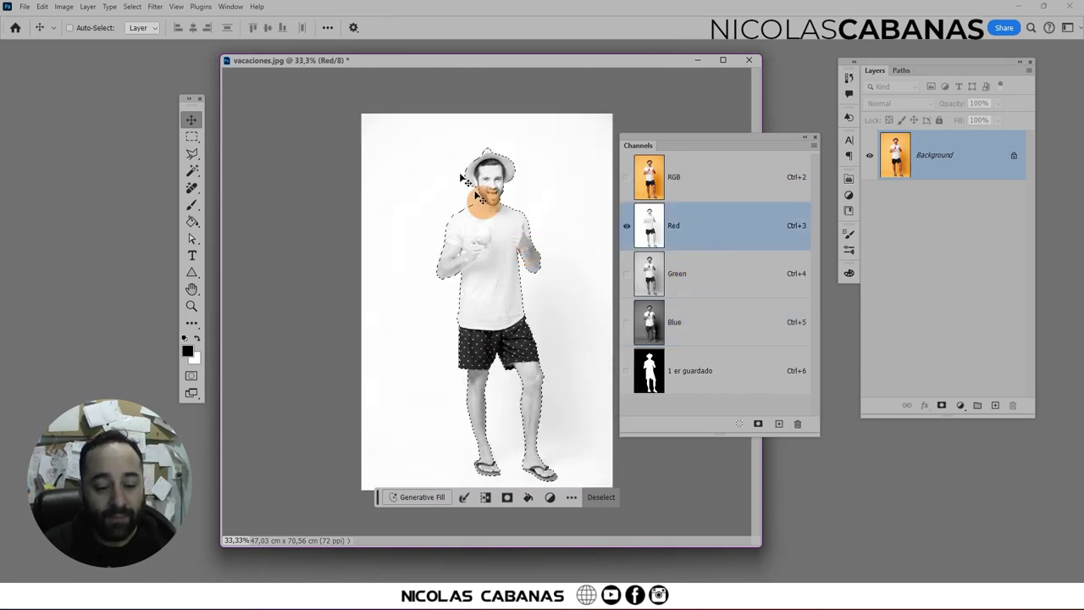
Step: Deselect the man and paint a thick black brush stroke across his chest in the Red channel
left_click(131, 7)
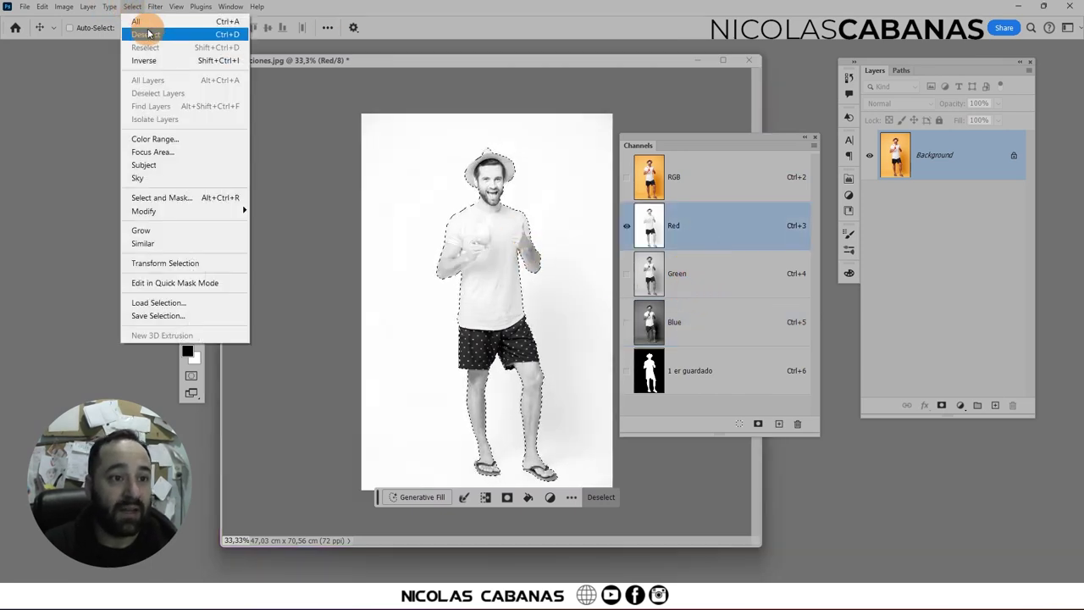
left_click(145, 33)
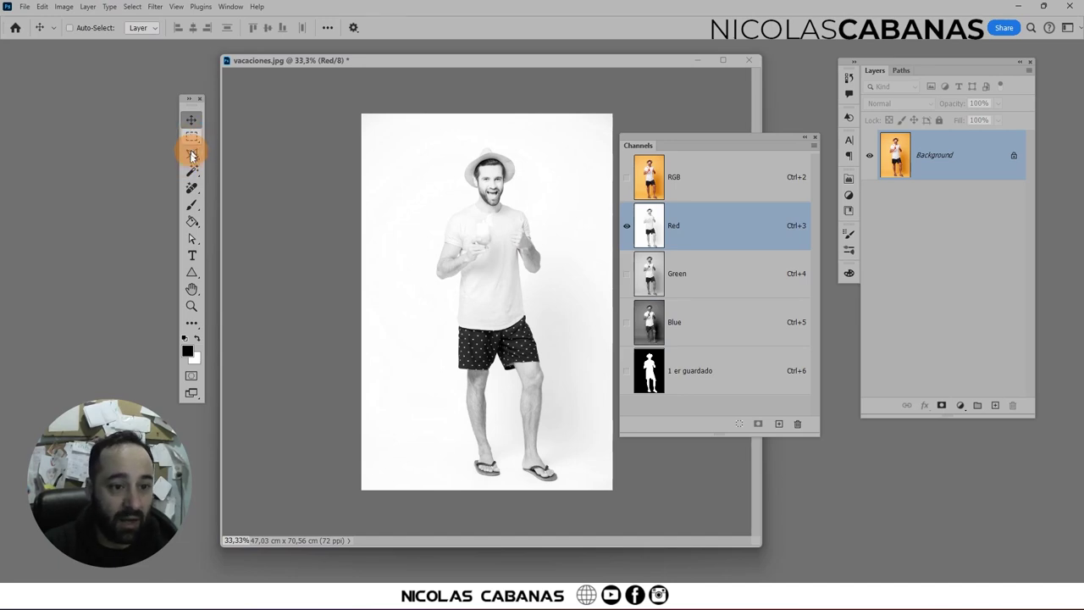
left_click(192, 204)
left_click_drag(455, 239, 562, 200)
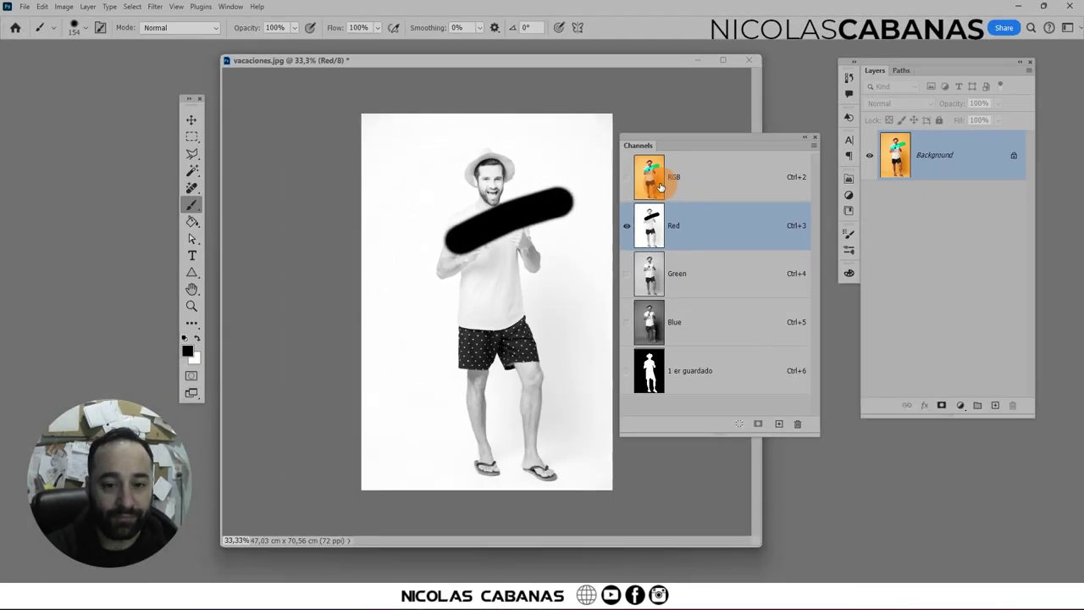
left_click(661, 186)
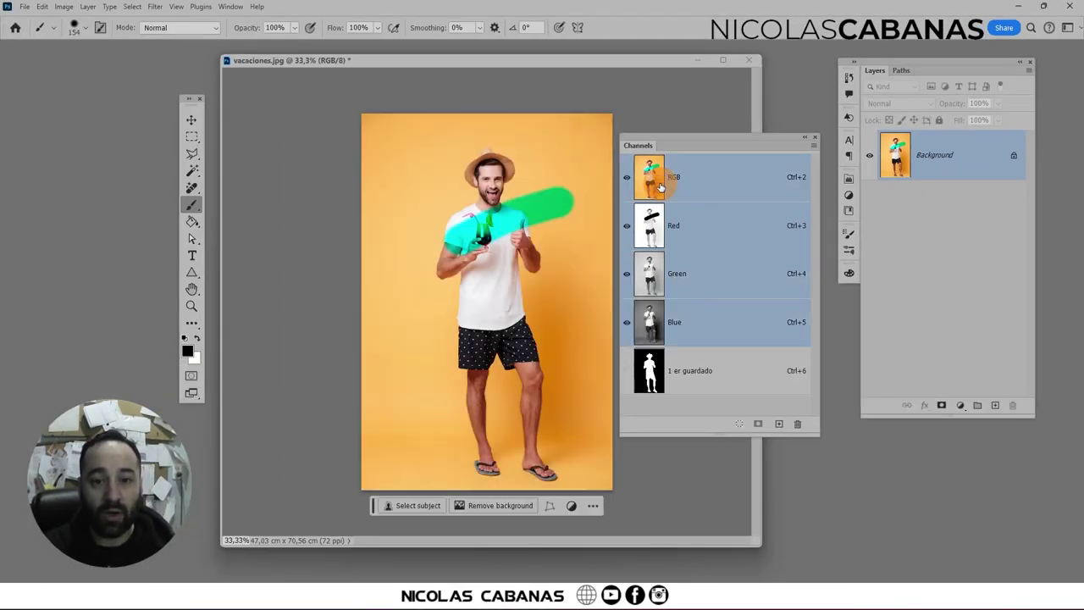
key("ctrl+z")
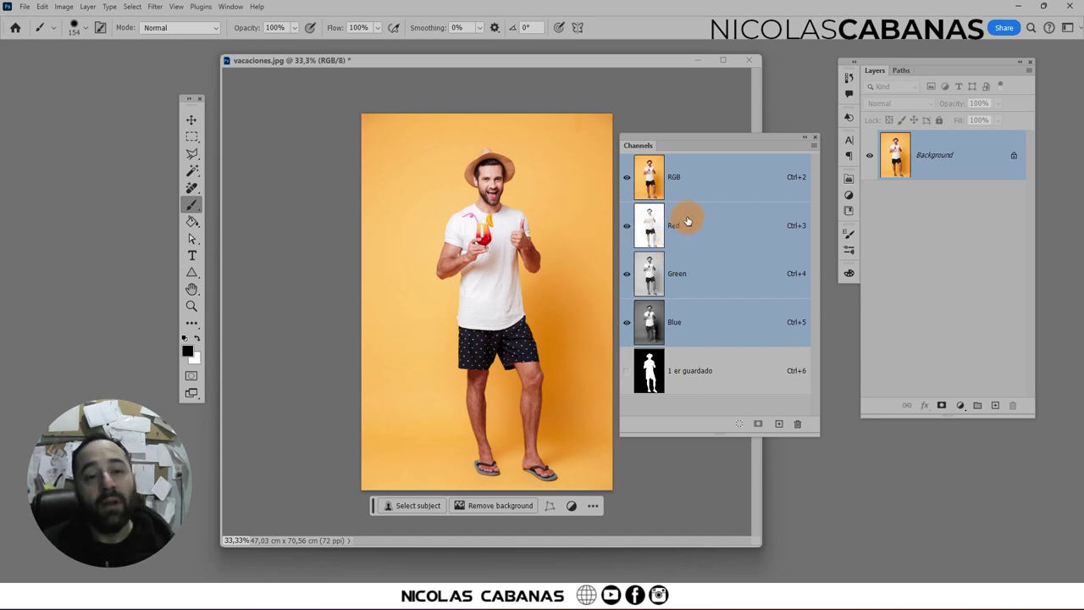
left_click(686, 230)
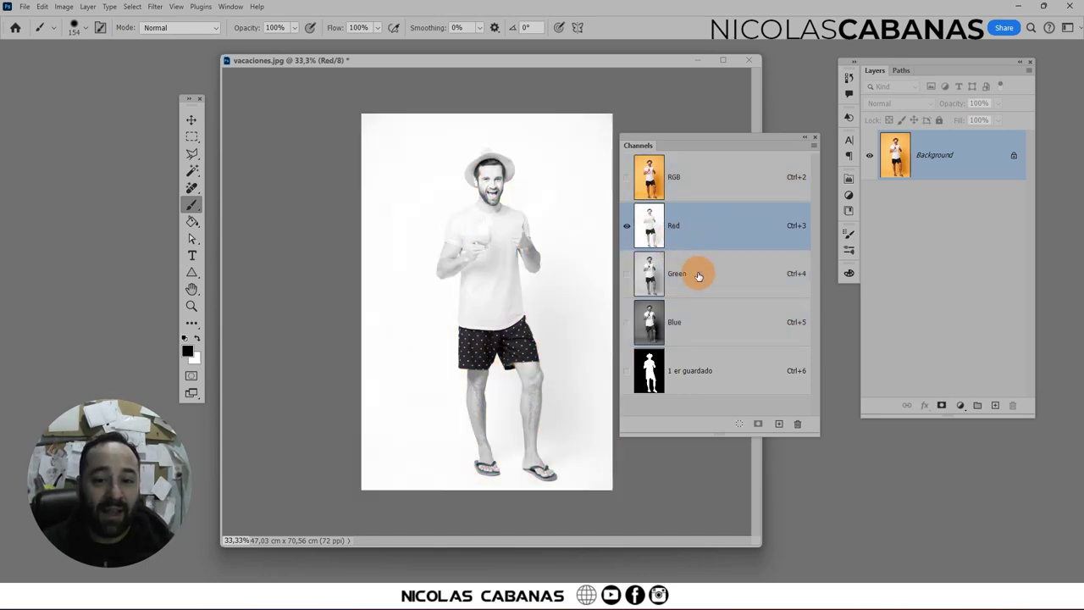
Step: Compare the Green, Blue and Red channels one by one against the RGB composite
left_click(698, 276)
left_click(680, 327)
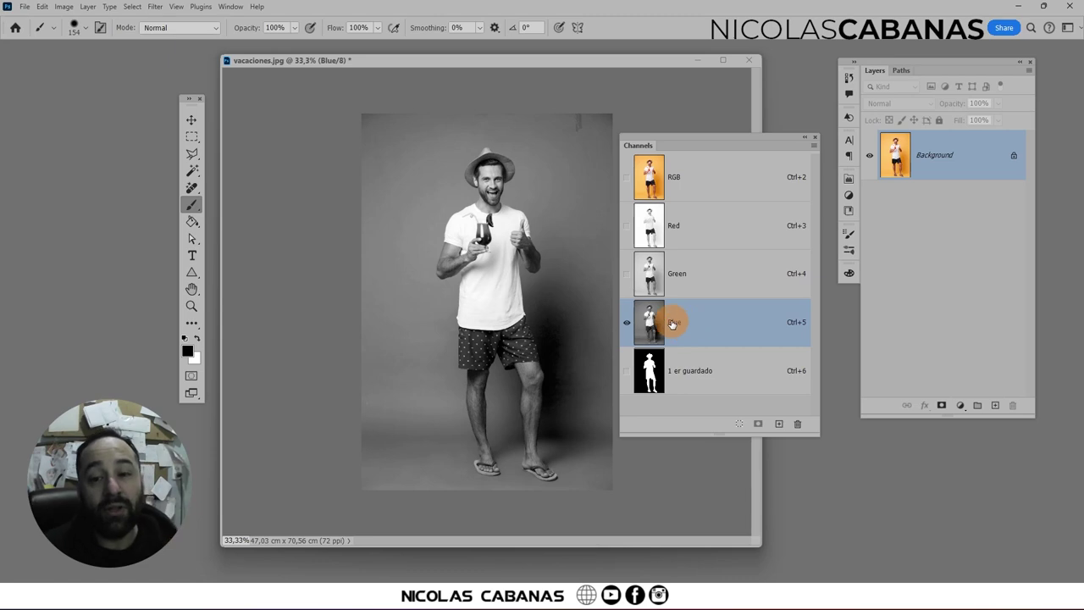
left_click(688, 284)
left_click(692, 234)
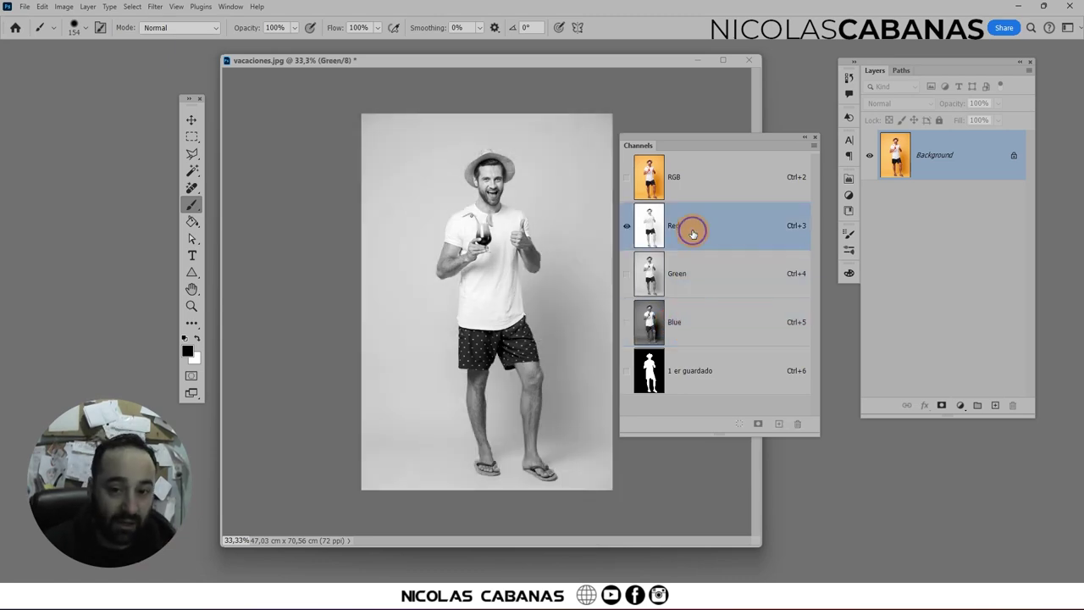
left_click(700, 191)
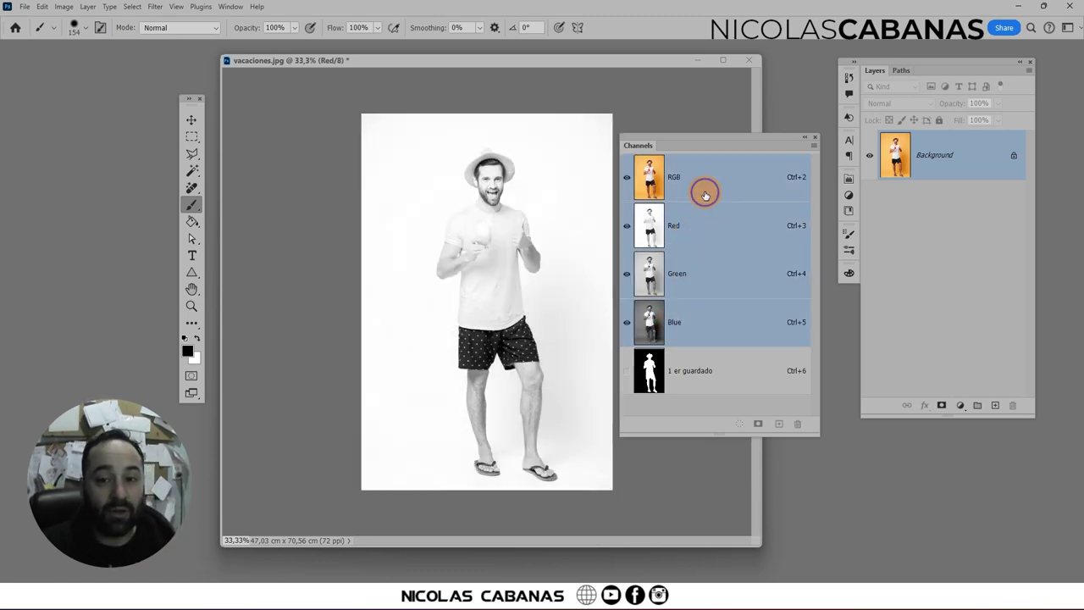
left_click(708, 224)
left_click(696, 264)
left_click(694, 318)
left_click(696, 276)
left_click(716, 228)
left_click(704, 182)
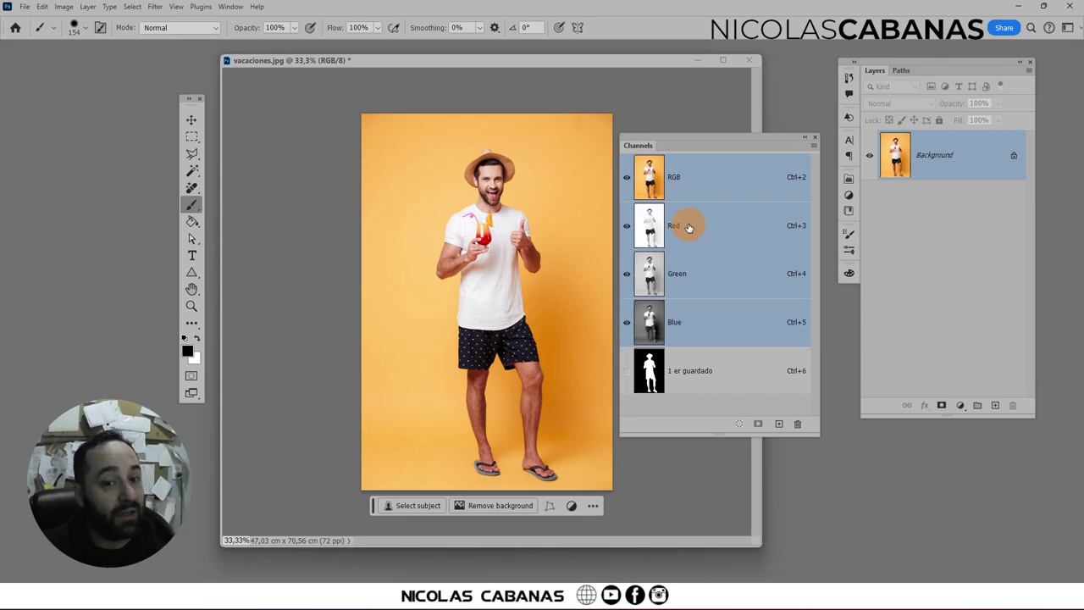
Step: Step through the Red, Green and Blue channels again, returning to the RGB composite
left_click(688, 227)
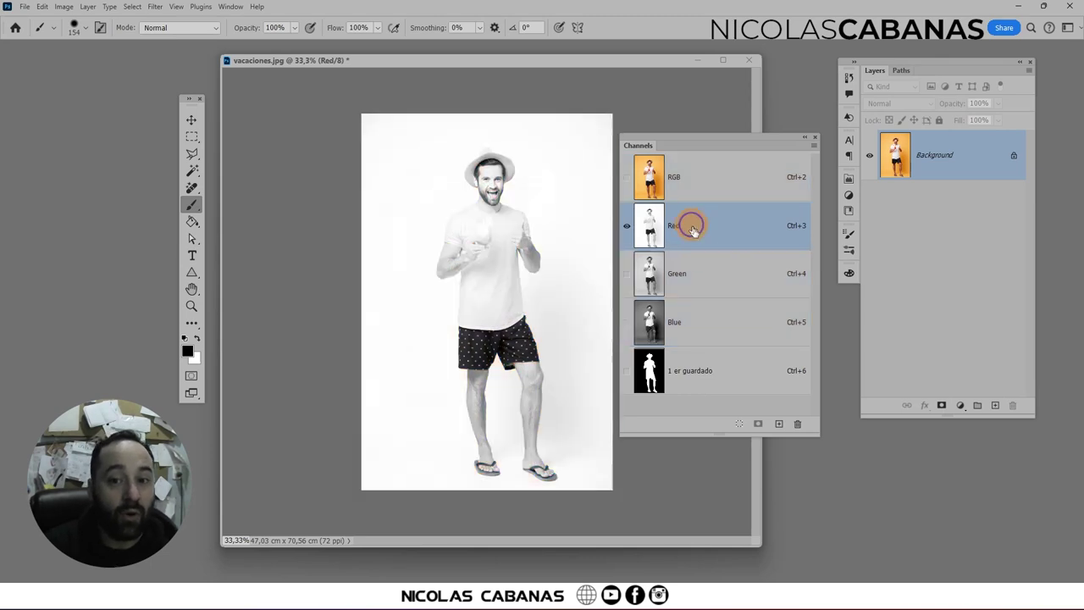
left_click(705, 270)
left_click(714, 317)
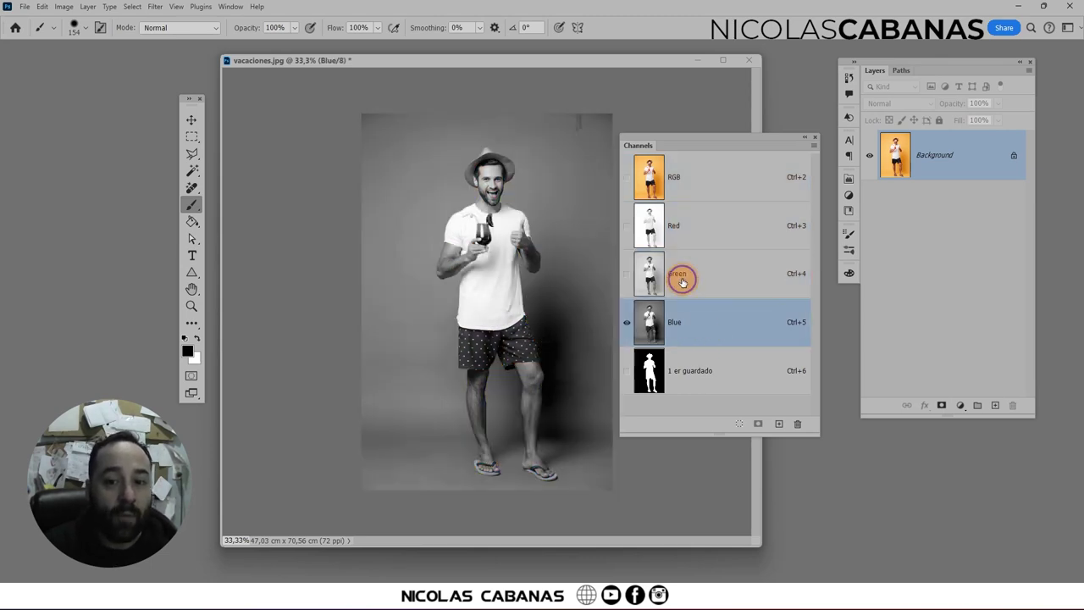
left_click(684, 278)
left_click(682, 239)
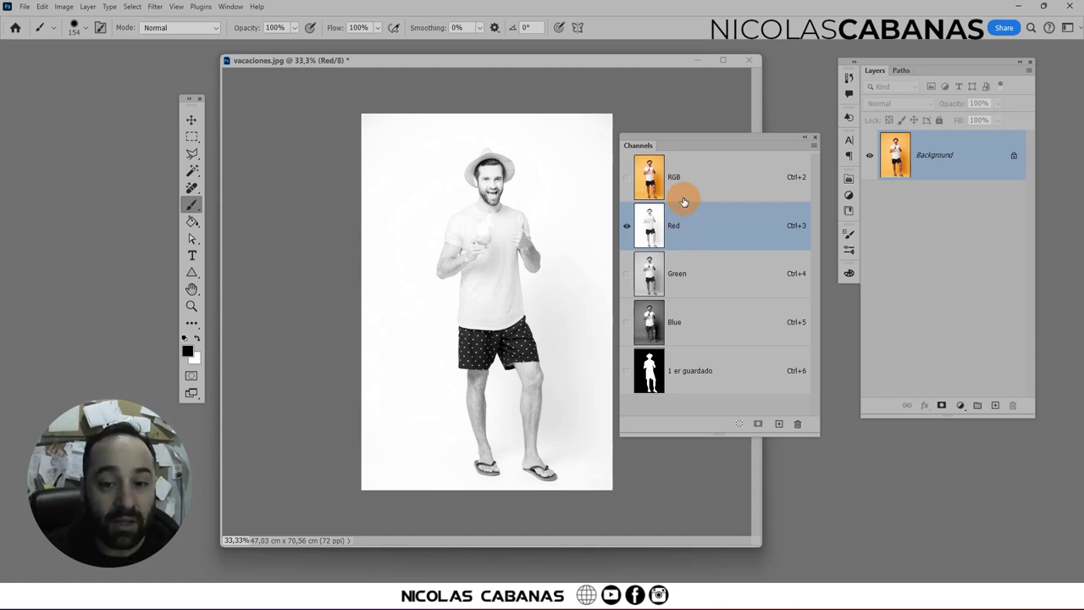
left_click(687, 181)
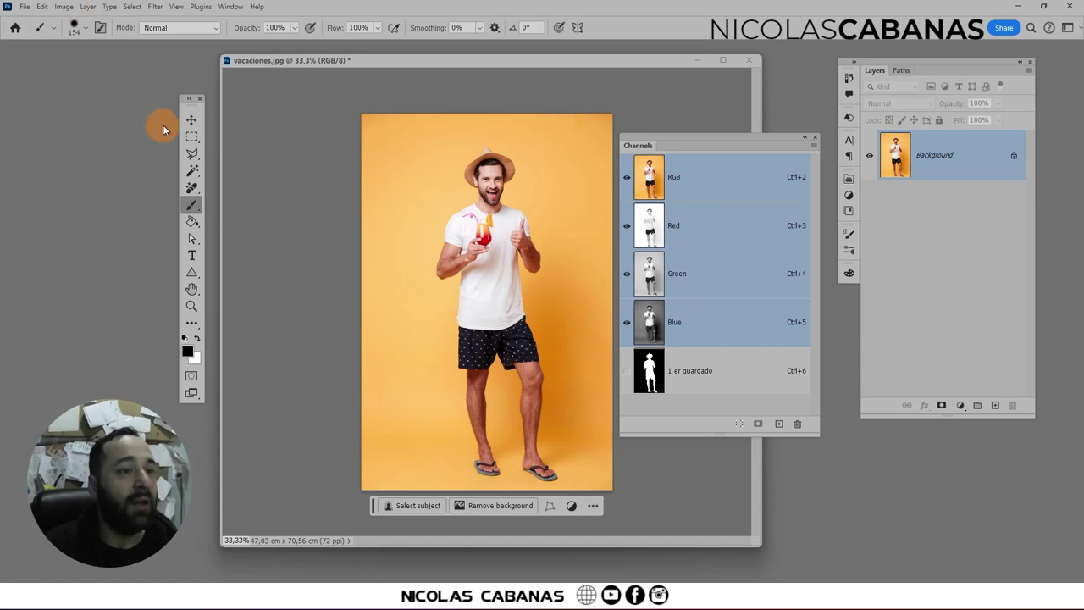
left_click(132, 7)
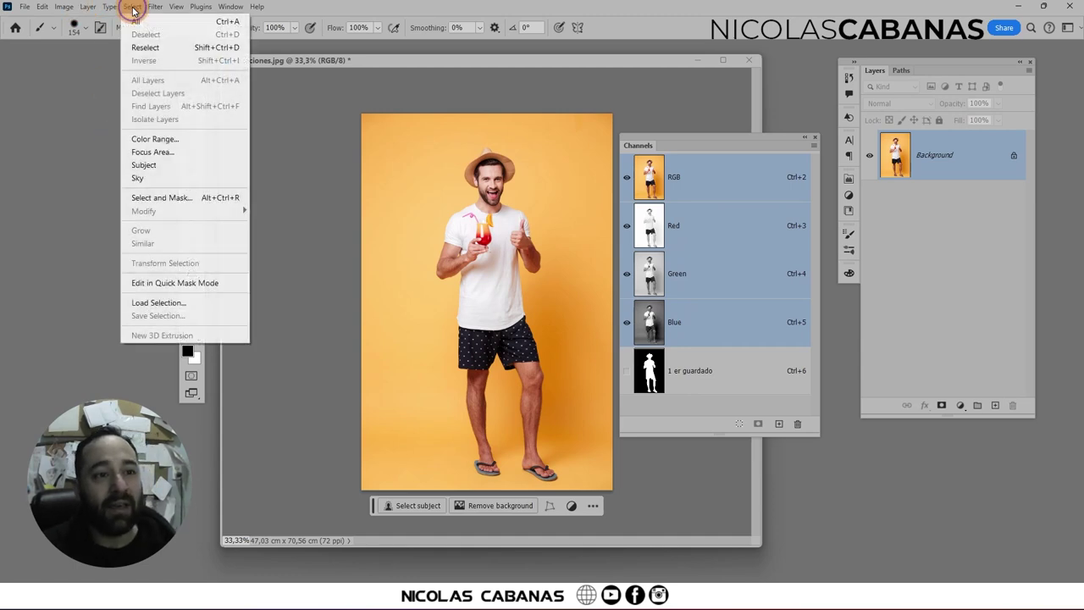
Step: View the '1 er guardado' channel alone as a white silhouette of the man on black
left_click(388, 66)
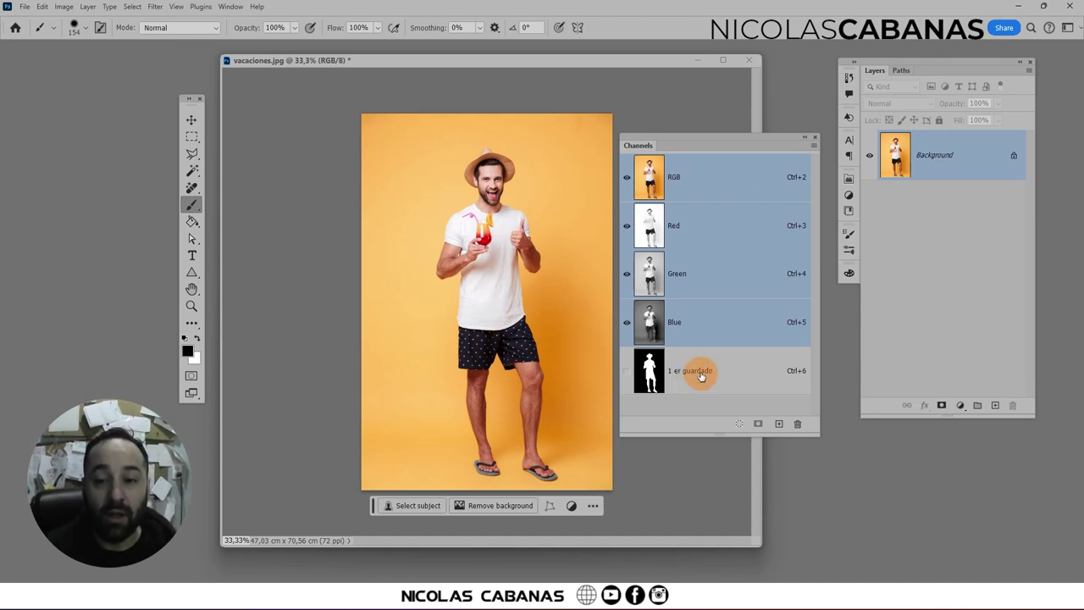
left_click(690, 380)
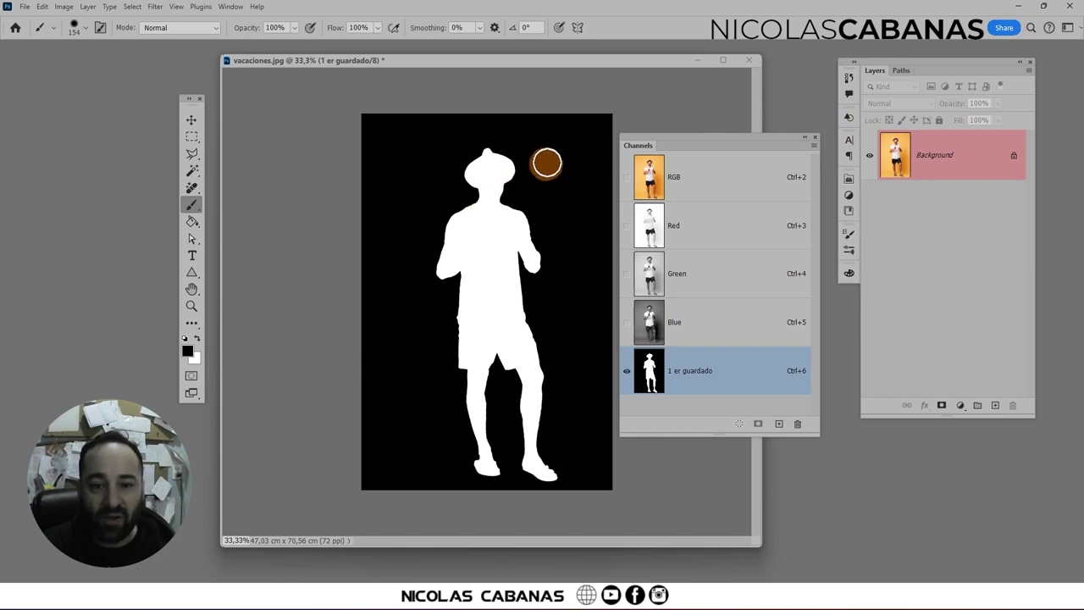
Step: Zoom in to check the silhouette mask's edges around the shoulder, then return to the RGB composite
key("z")
mouse_move(508, 194)
left_mouse_down()
mouse_move(551, 212)
mouse_move(581, 209)
mouse_move(562, 212)
left_mouse_up()
mouse_move(363, 406)
left_mouse_down()
mouse_move(404, 412)
mouse_move(297, 414)
left_mouse_up()
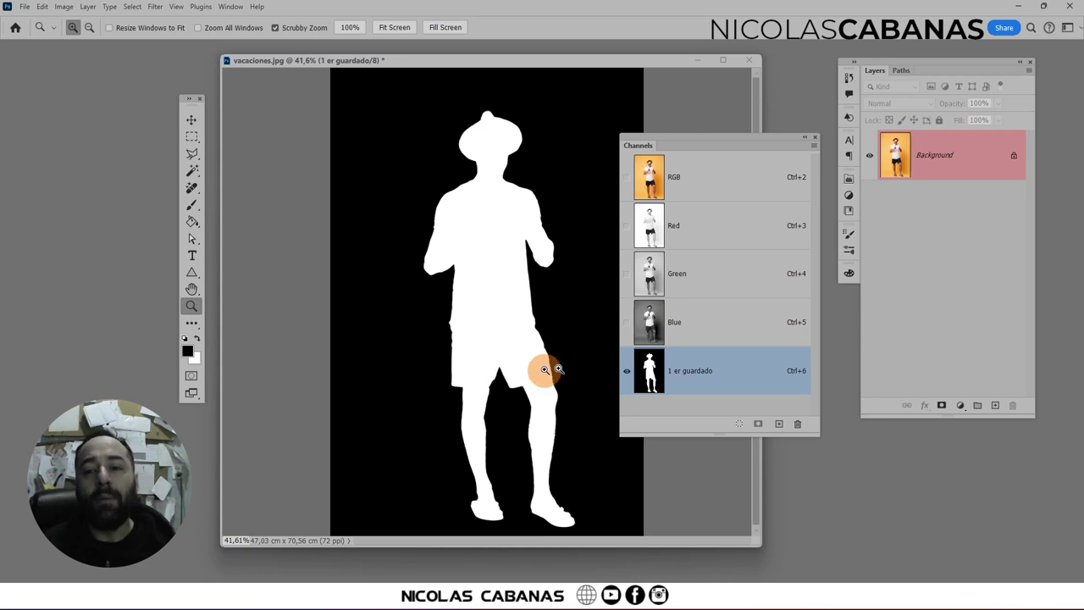
left_click(690, 176)
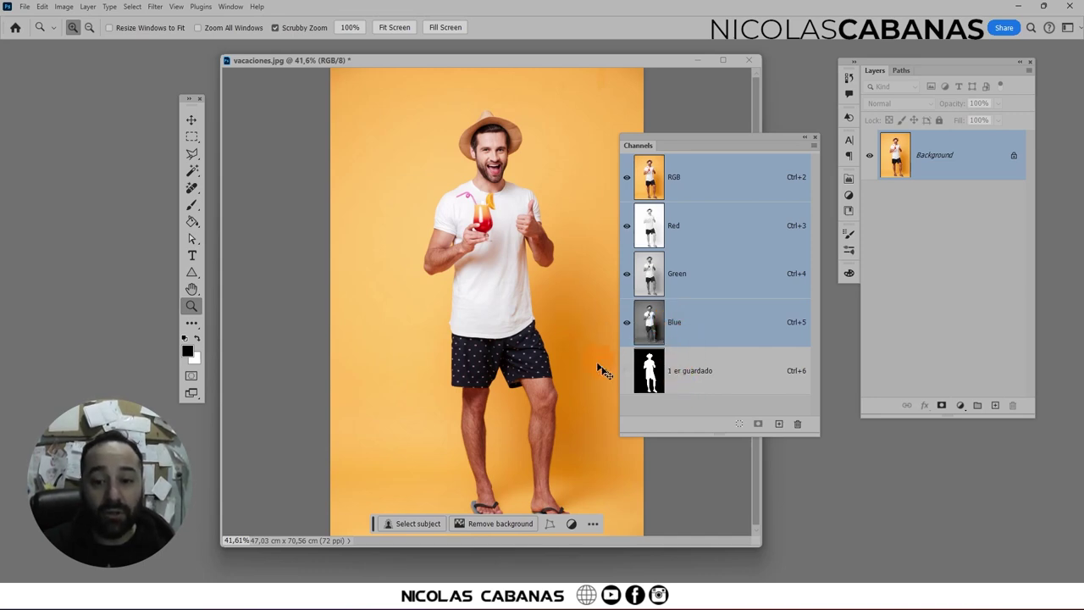
left_click(648, 374, "ctrl")
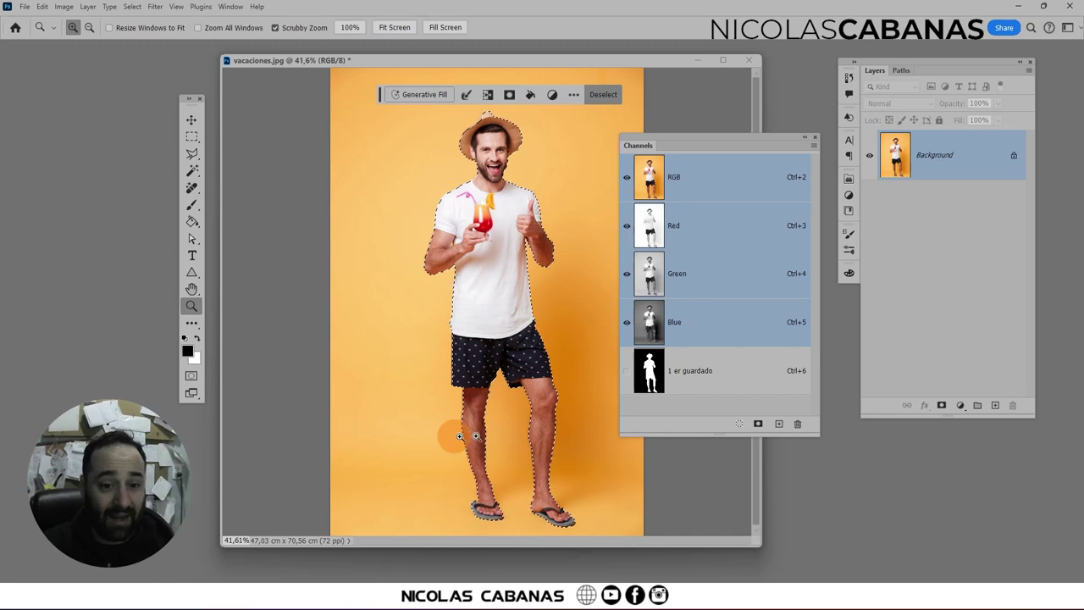
left_click(536, 408, "alt")
left_click(664, 373)
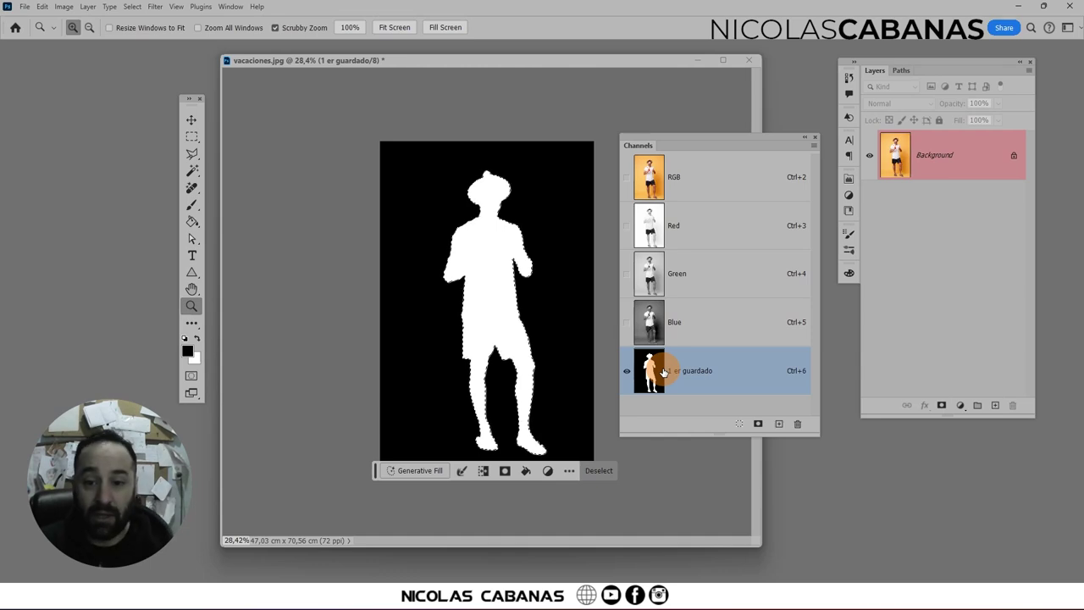
left_click(673, 180)
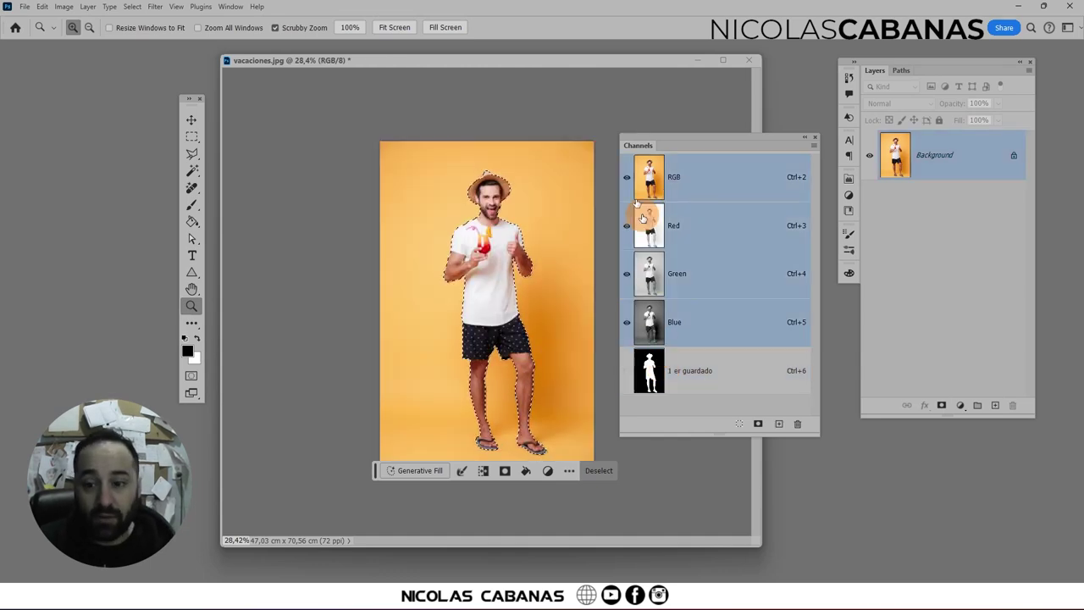
left_click(132, 7)
left_click(146, 34)
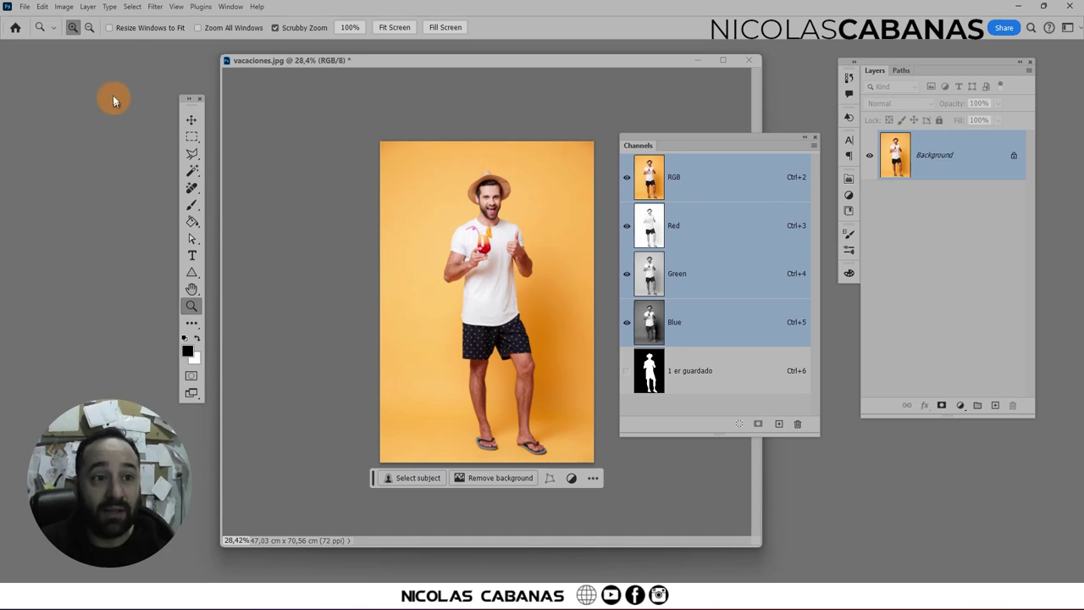
left_click(132, 7)
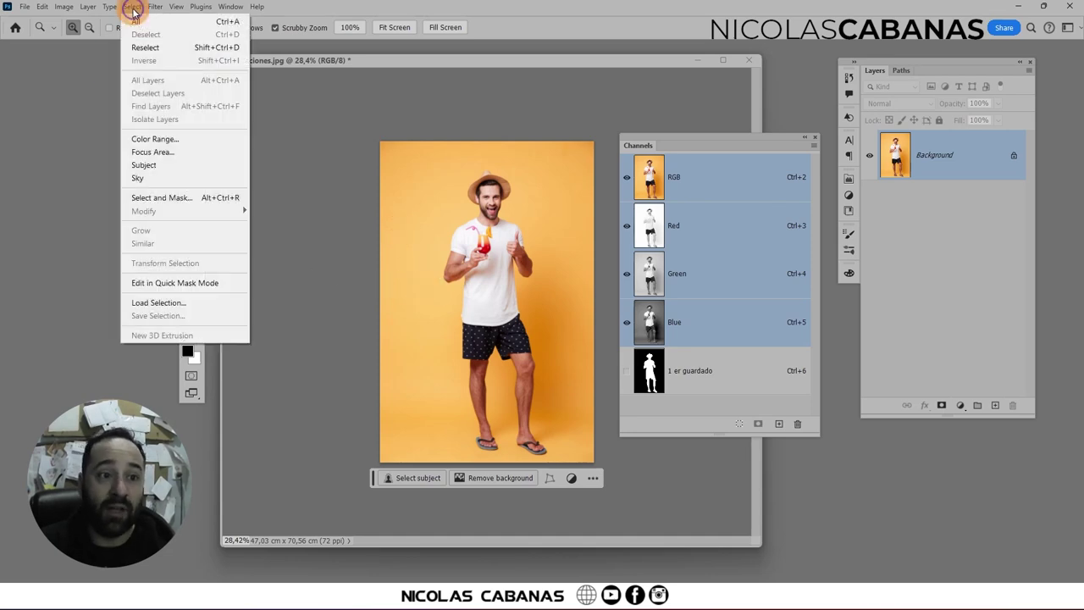
Step: Load '1 er guardado' as a non-inverted selection, then try and undo a layer mask
left_click(213, 305)
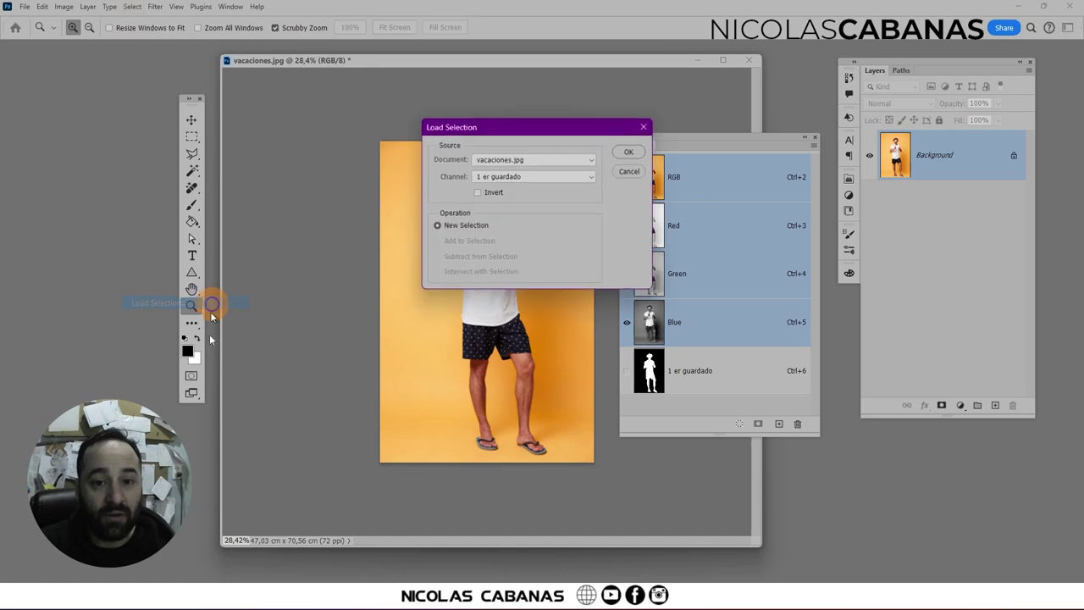
left_click_drag(501, 125, 430, 115)
left_click(411, 149)
left_click(409, 166)
left_click_drag(409, 166, 436, 178)
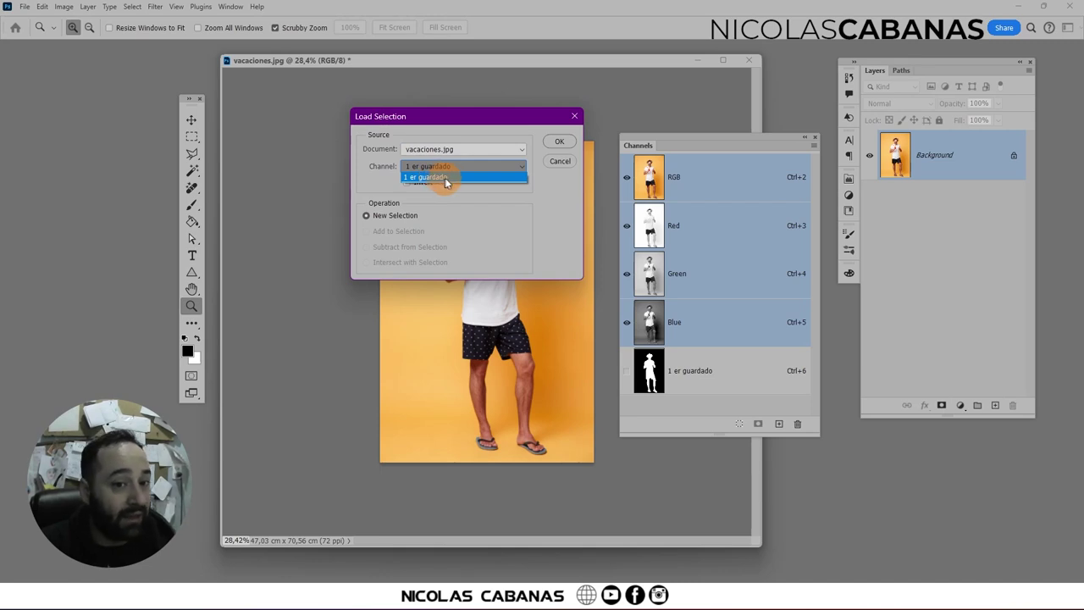
left_click(450, 176)
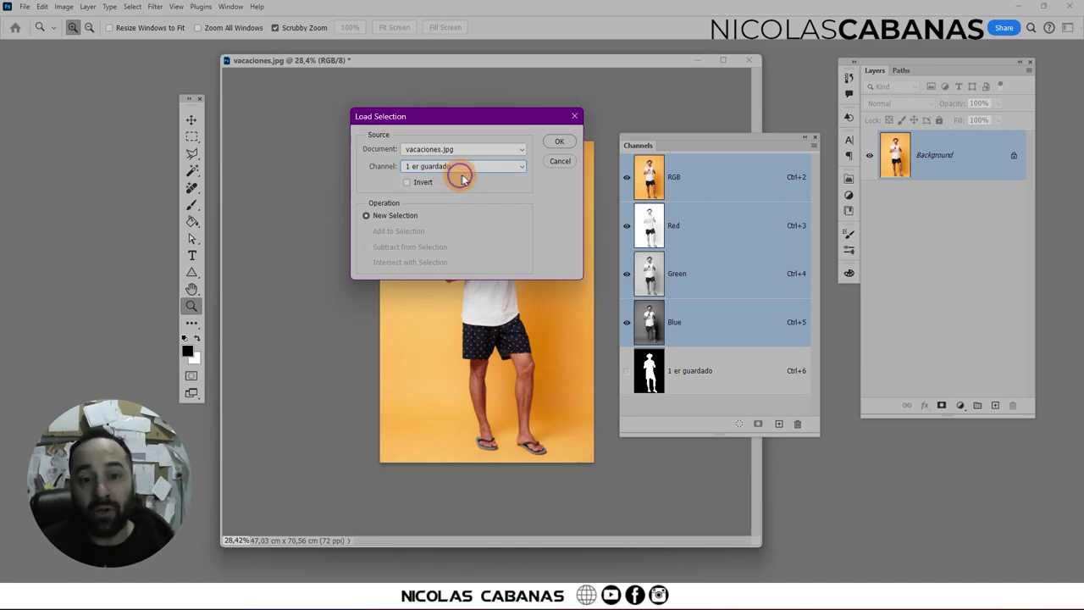
left_click(413, 187)
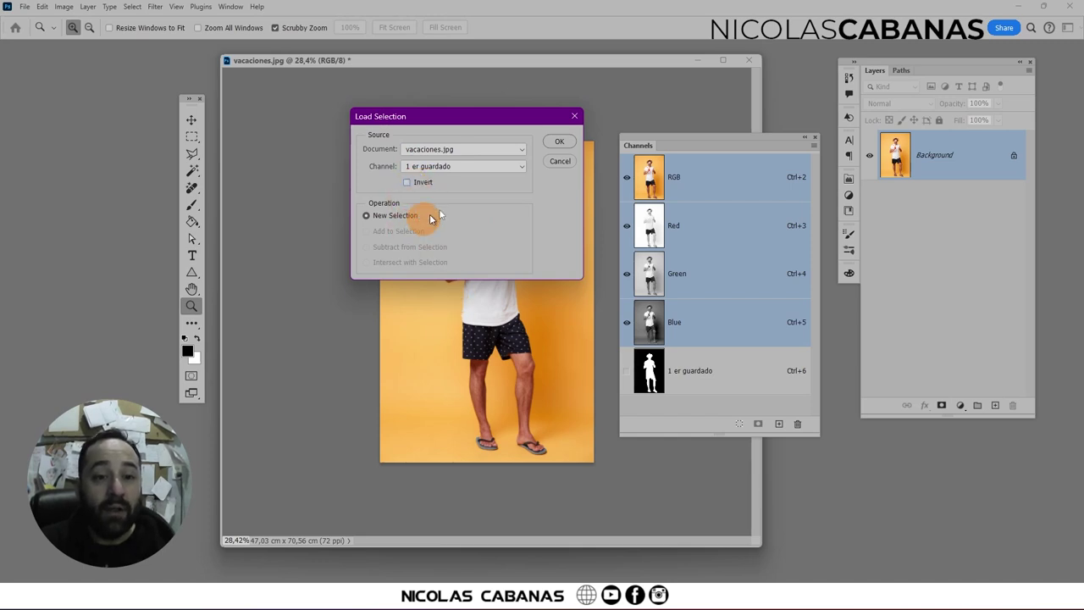
left_click(558, 142)
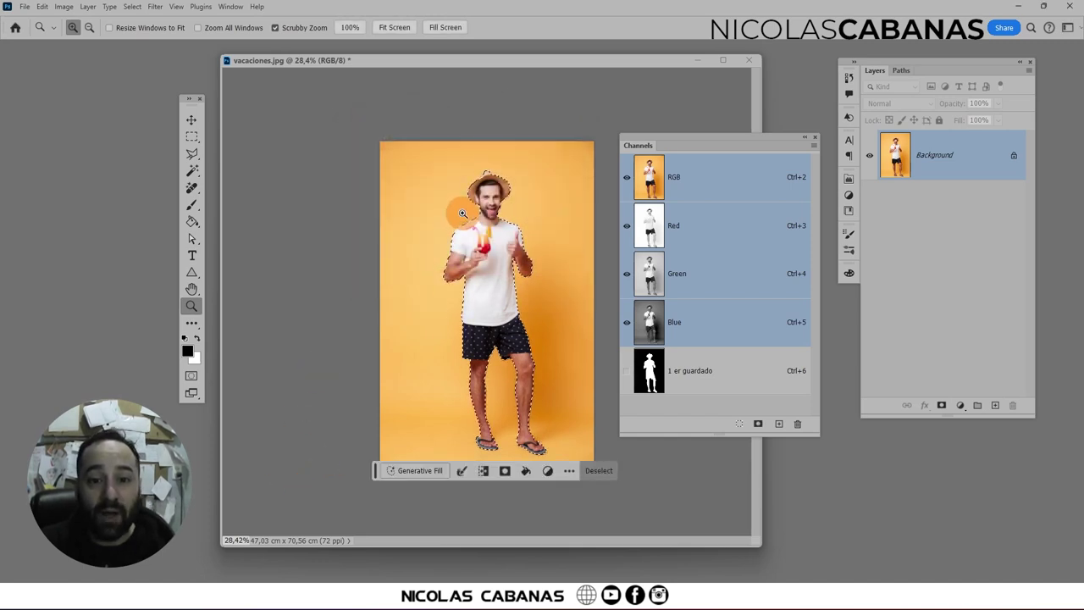
left_click(940, 405)
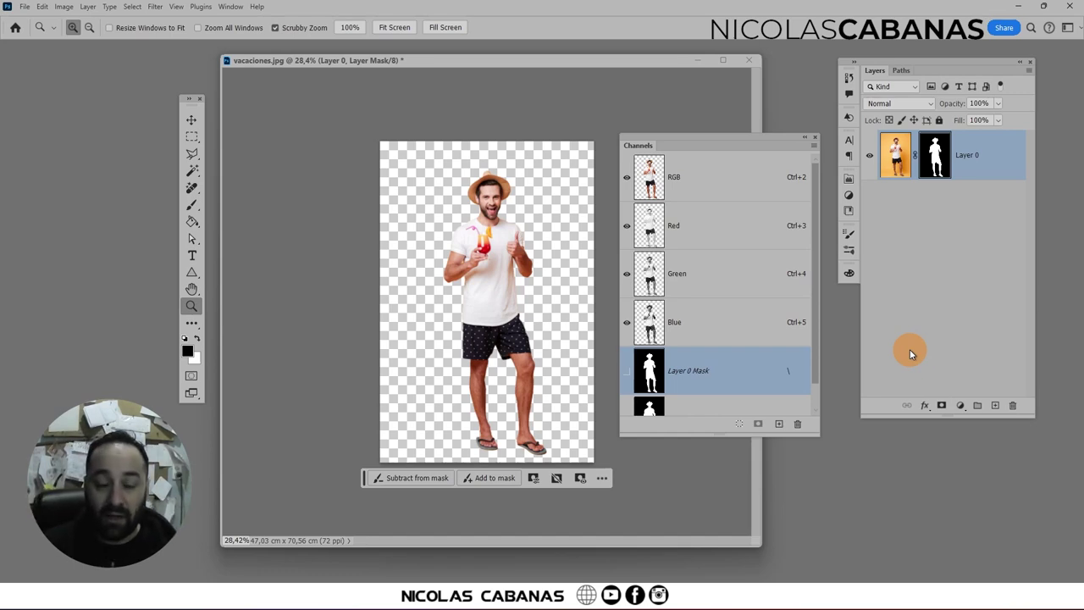
key("ctrl+z")
key("ctrl+z")
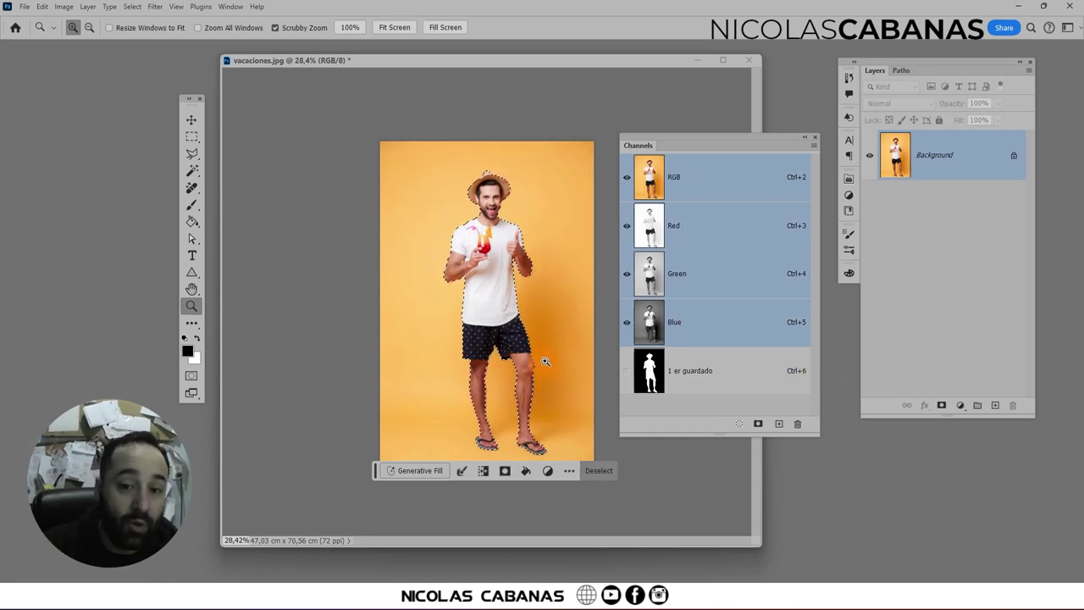
Step: Float the Paths panel and convert the man's selection into a Work Path
left_click(902, 72)
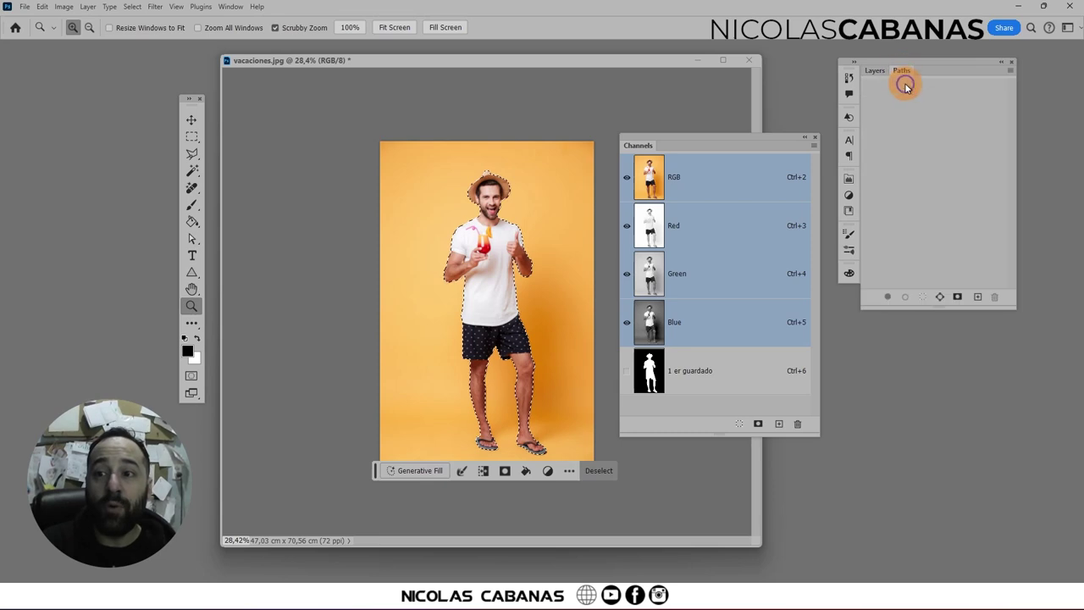
left_click_drag(901, 72, 254, 146)
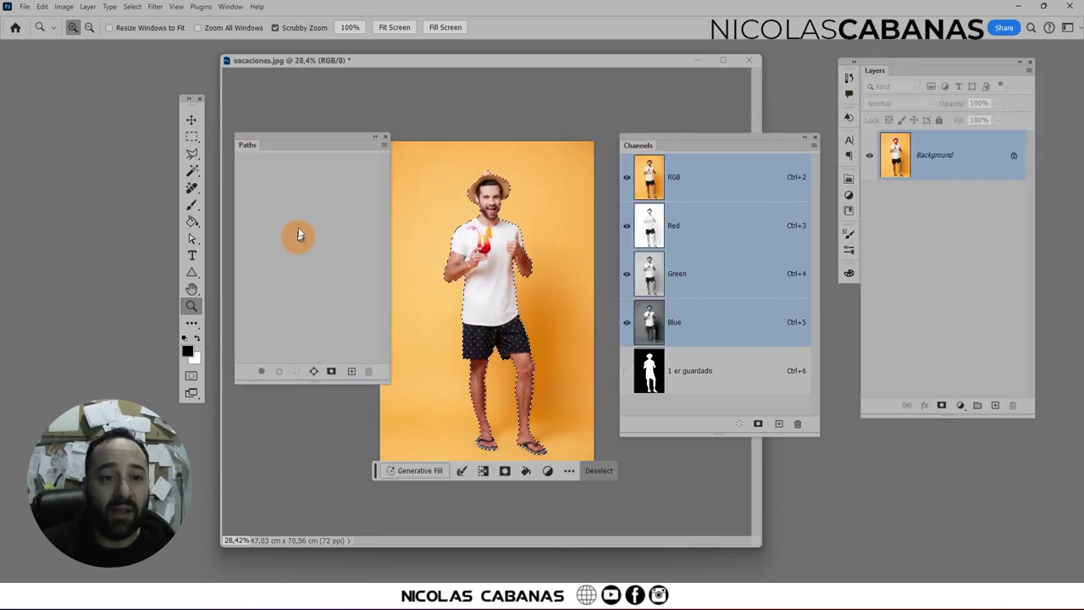
left_click(314, 371)
mouse_move(488, 213)
left_mouse_down()
mouse_move(508, 211)
mouse_move(489, 264)
left_mouse_up()
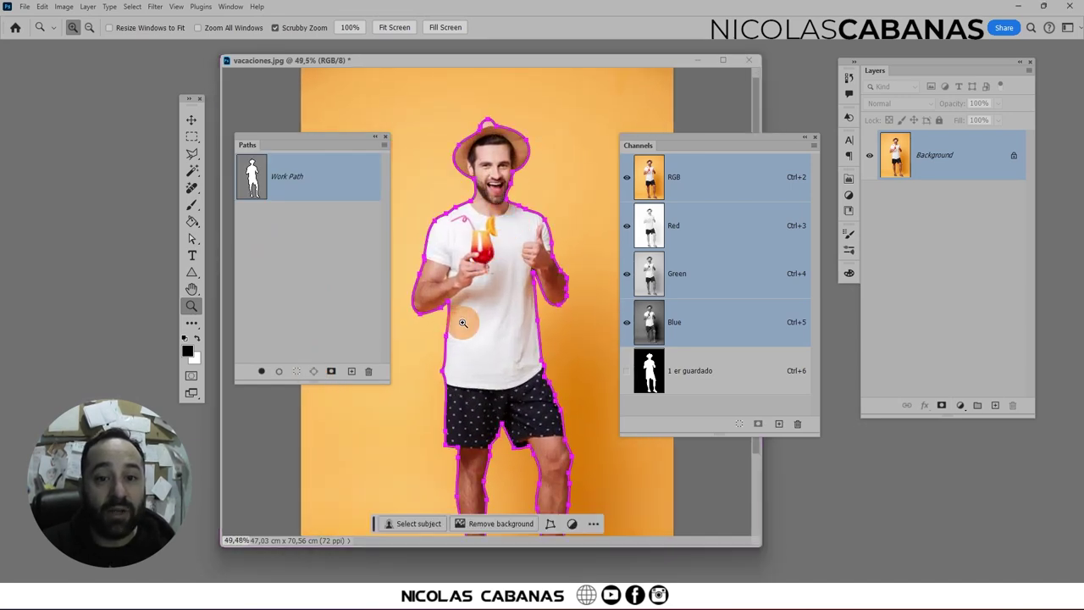
Step: Fill the Work Path with black on a new Layer 1 and zoom back out
left_click(997, 407)
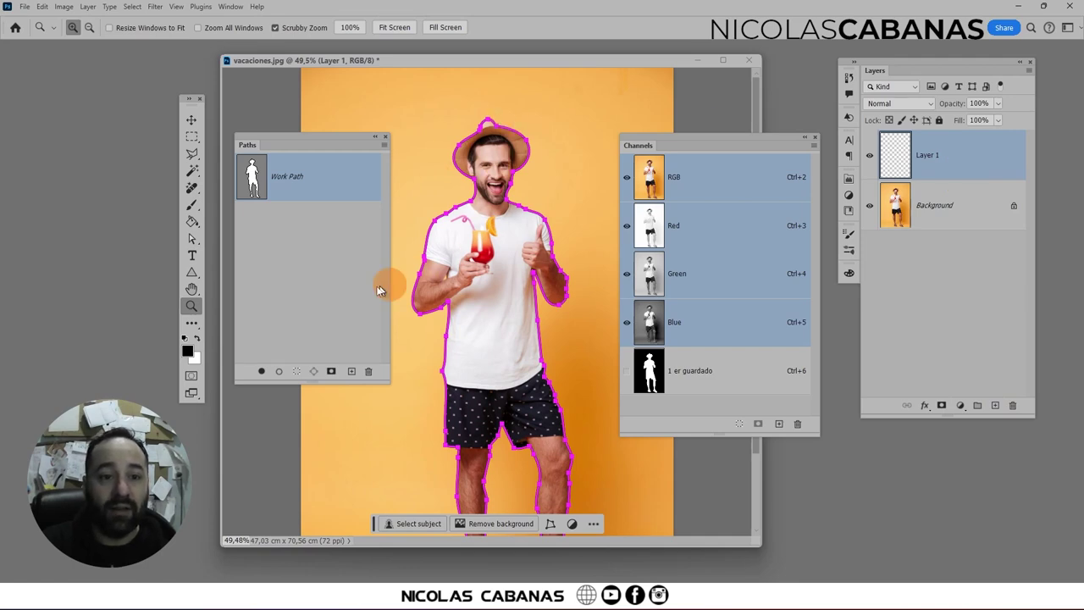
left_click(262, 374)
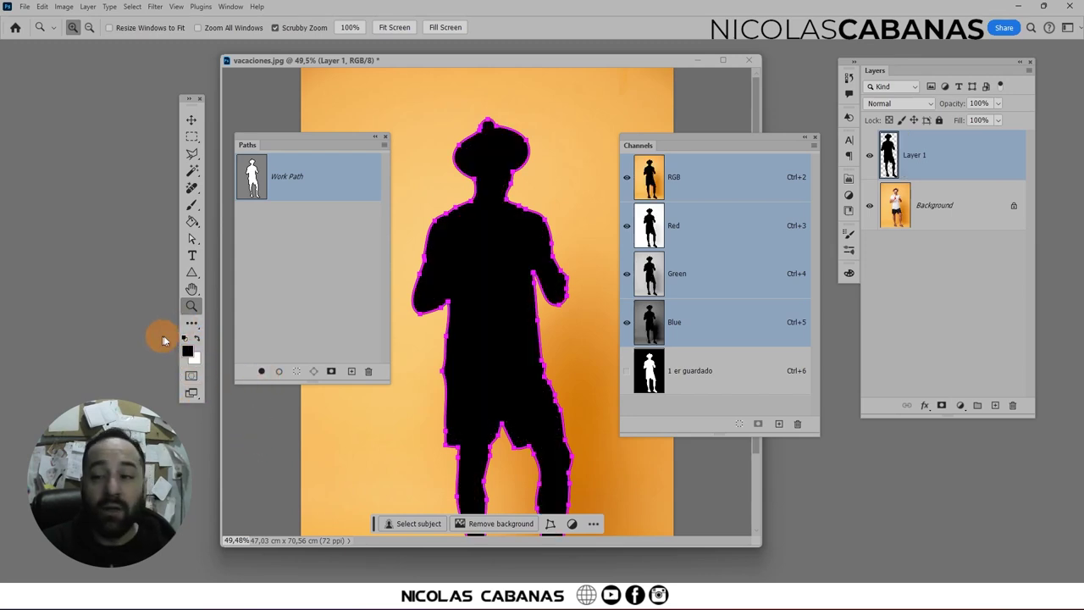
left_click_drag(474, 170, 456, 182)
left_click(191, 120)
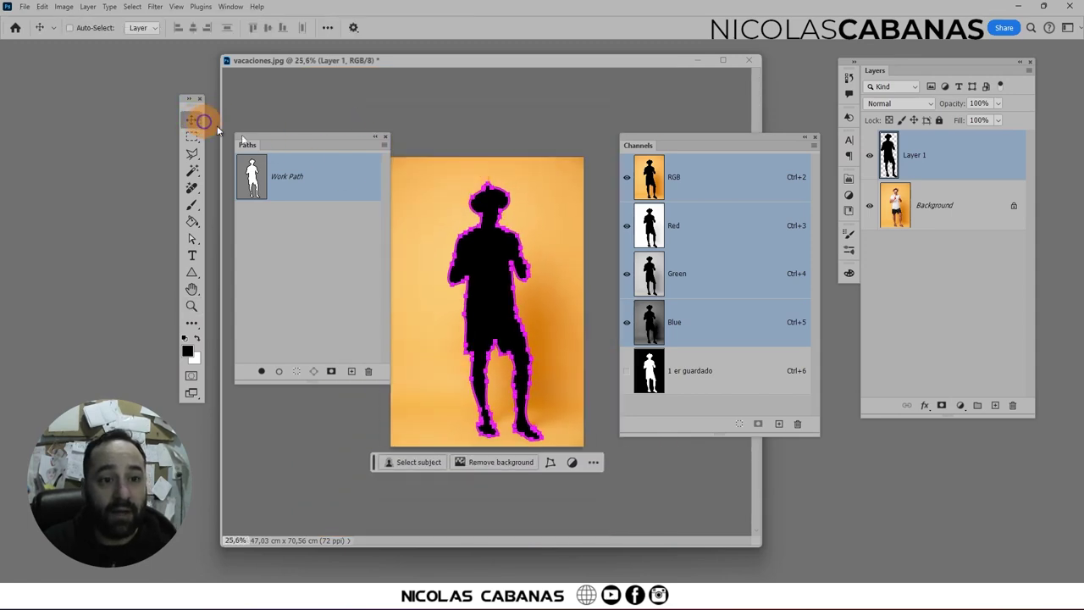
Step: Hide the path, offset the black silhouette slightly left, and set Layer 1 to 47% opacity
left_click(321, 254)
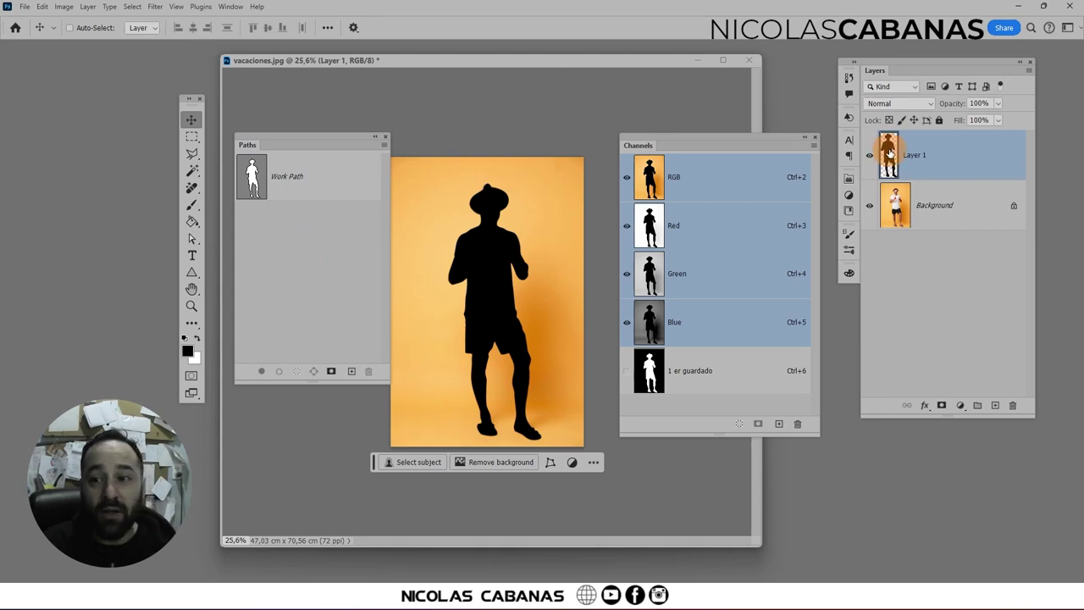
left_click_drag(477, 264, 435, 256)
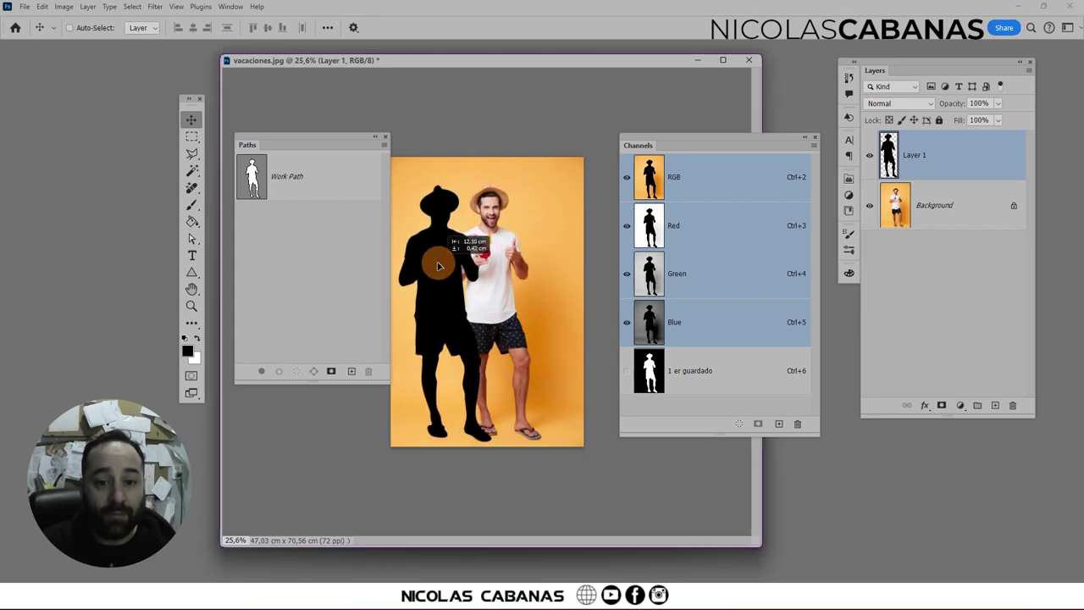
left_click_drag(455, 312, 446, 308)
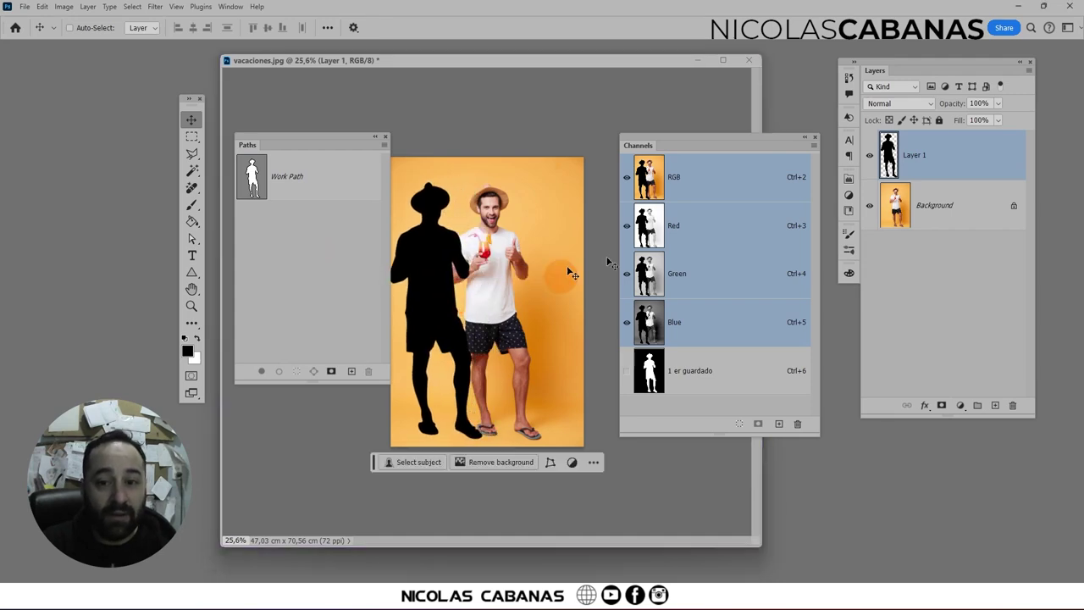
left_click(997, 103)
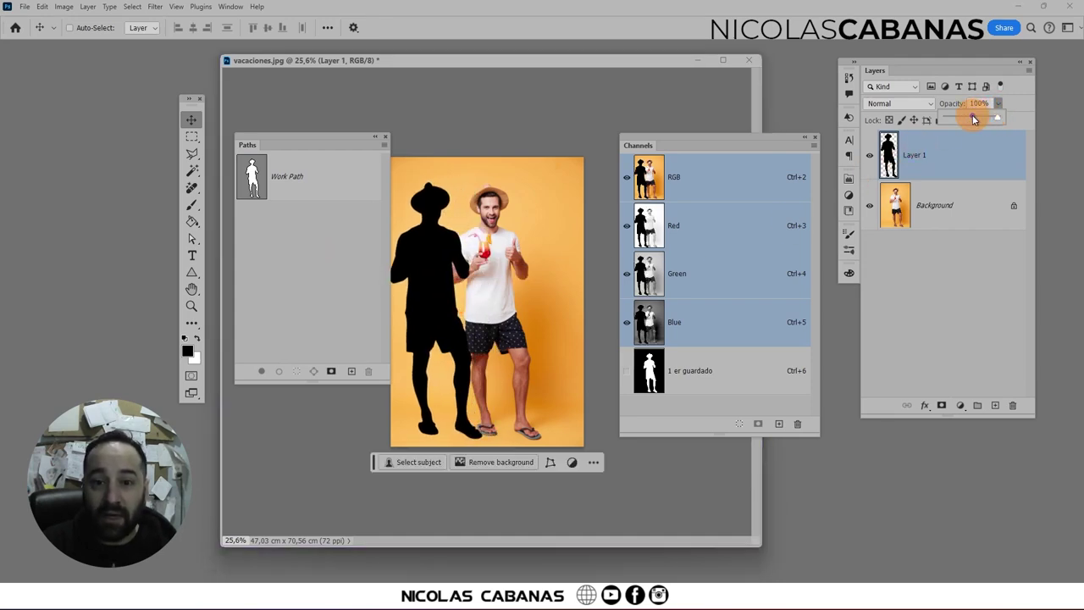
left_click(42, 6)
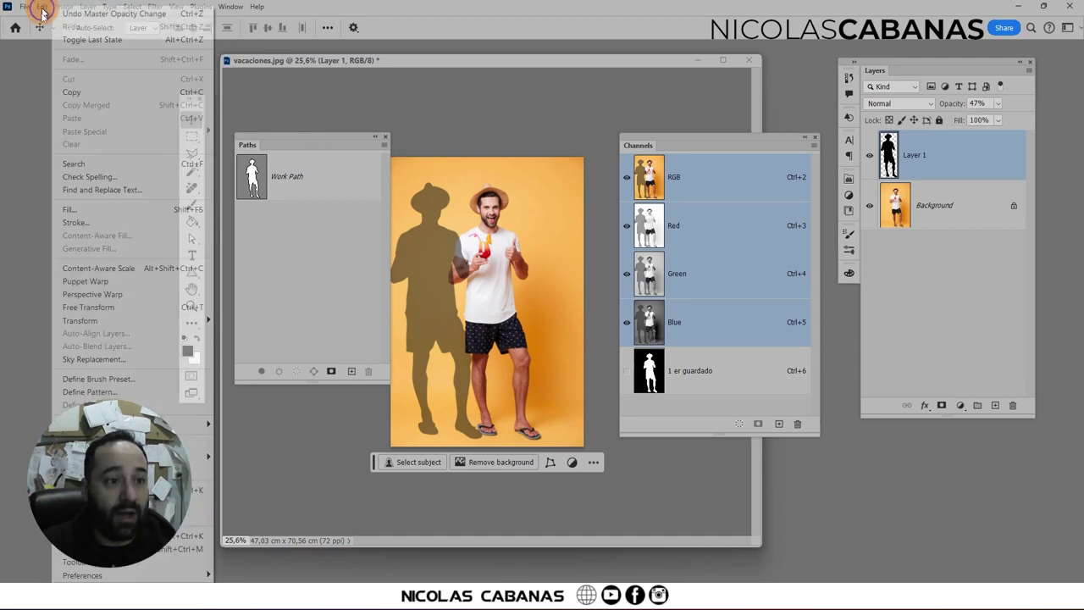
mouse_move(80, 320)
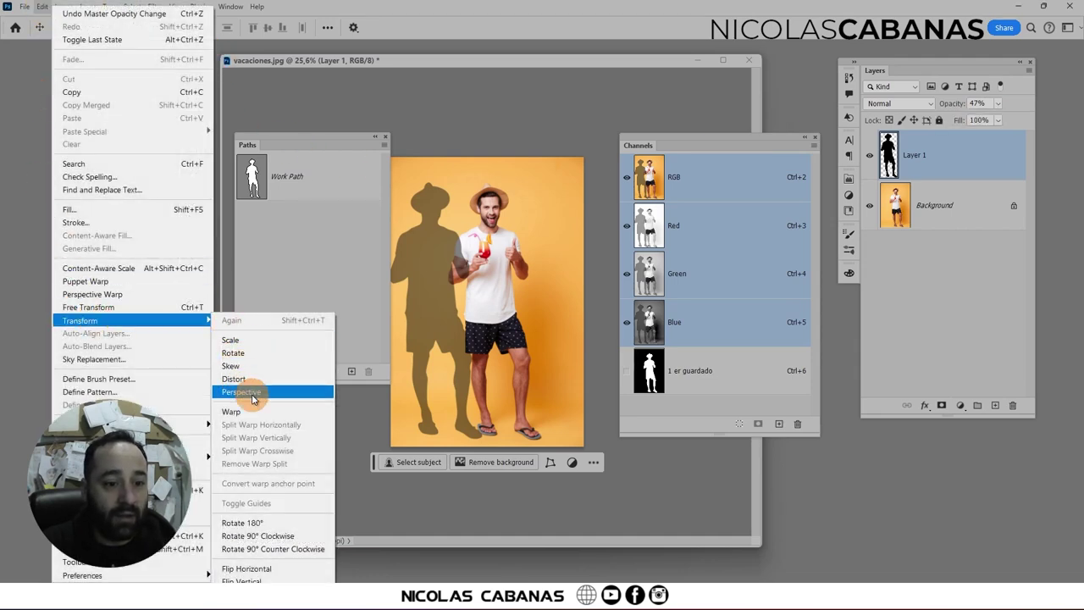
Step: Skew the shadow diagonally toward the man's right with a perspective transform and commit it
left_click(245, 392)
mouse_move(435, 183)
left_mouse_down()
mouse_move(559, 532)
mouse_move(517, 233)
mouse_move(538, 227)
left_mouse_up()
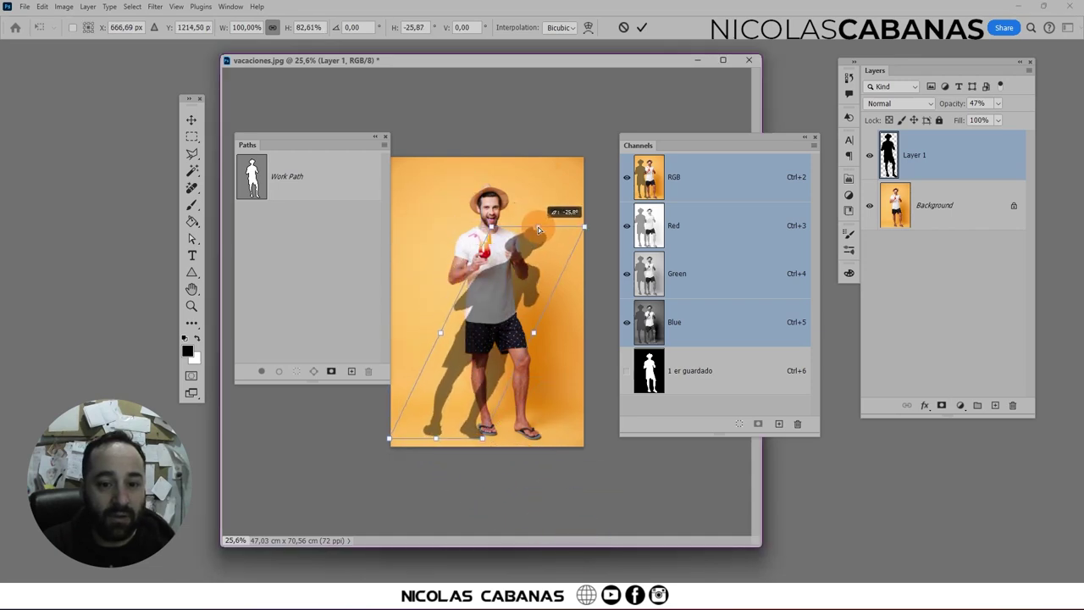
left_click_drag(533, 333, 522, 350)
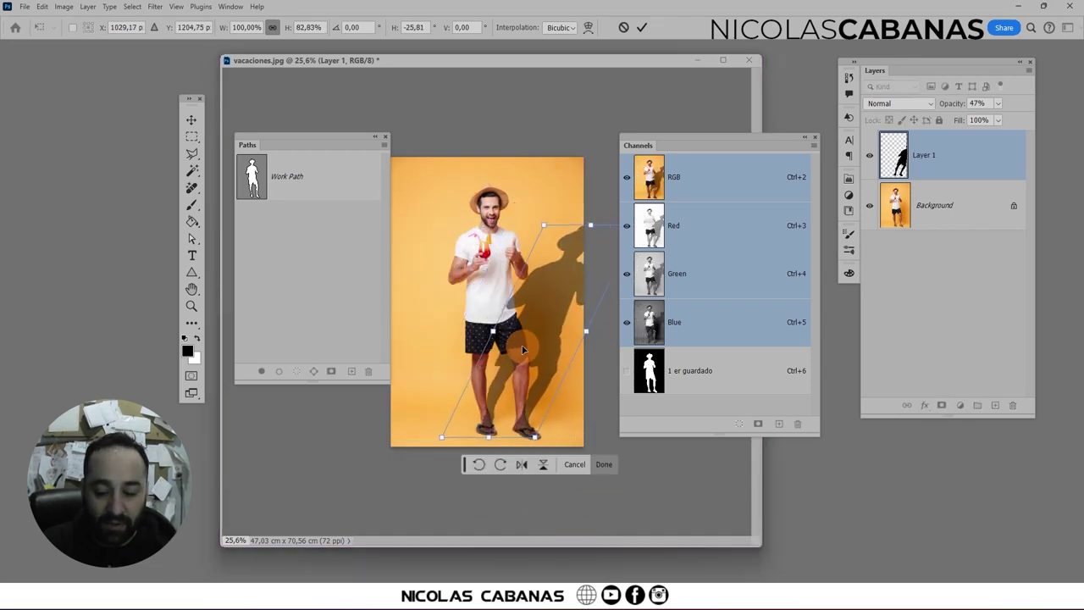
key("Return")
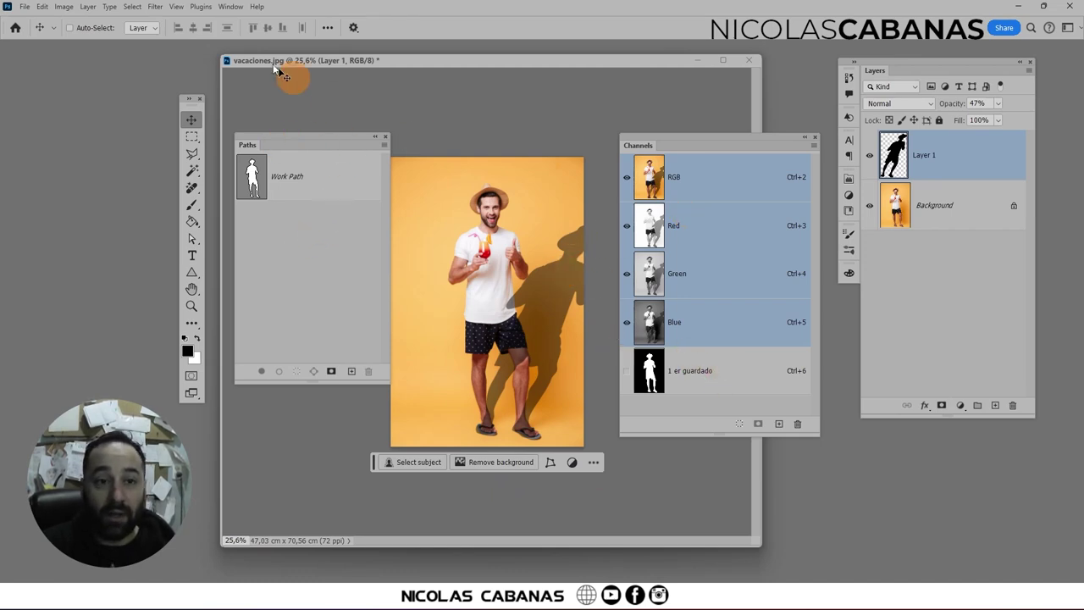
left_click(138, 6)
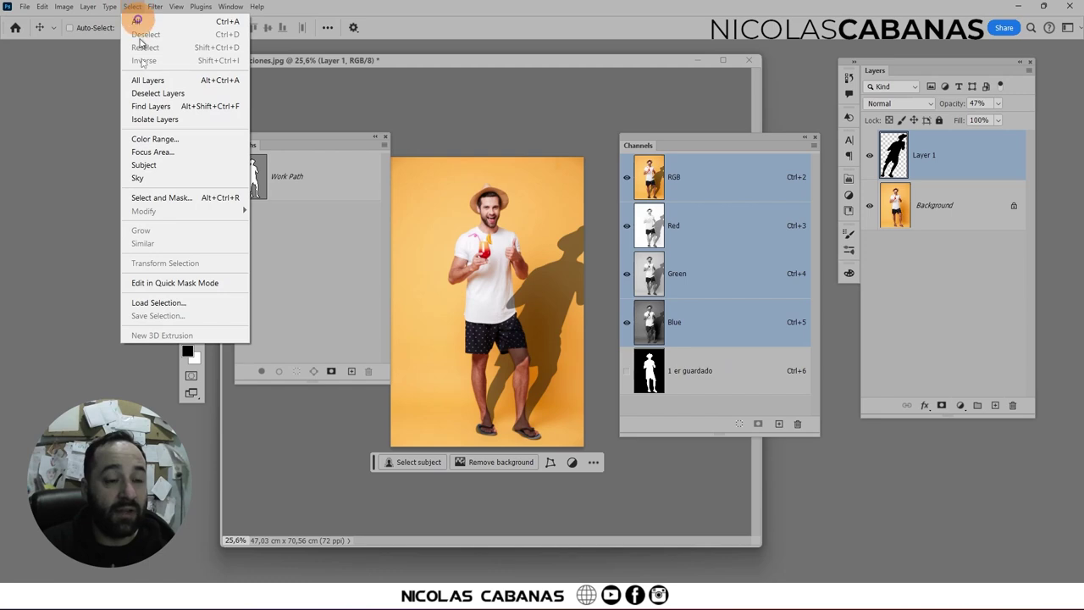
Step: Load Layer 1's transparency as a selection and add a layer mask to the shadow layer
left_click(177, 295)
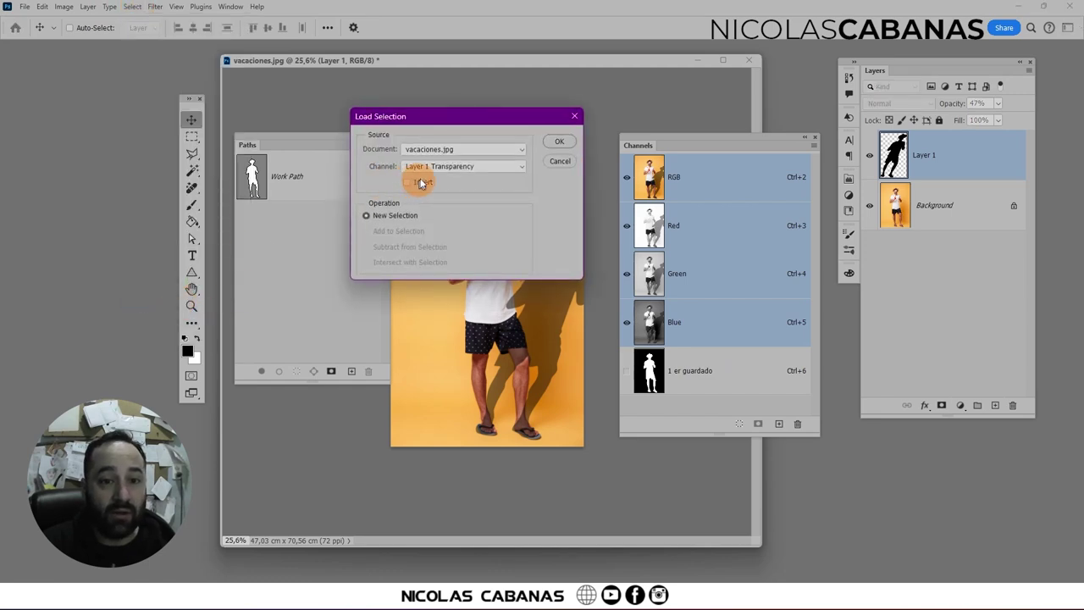
left_click(558, 144)
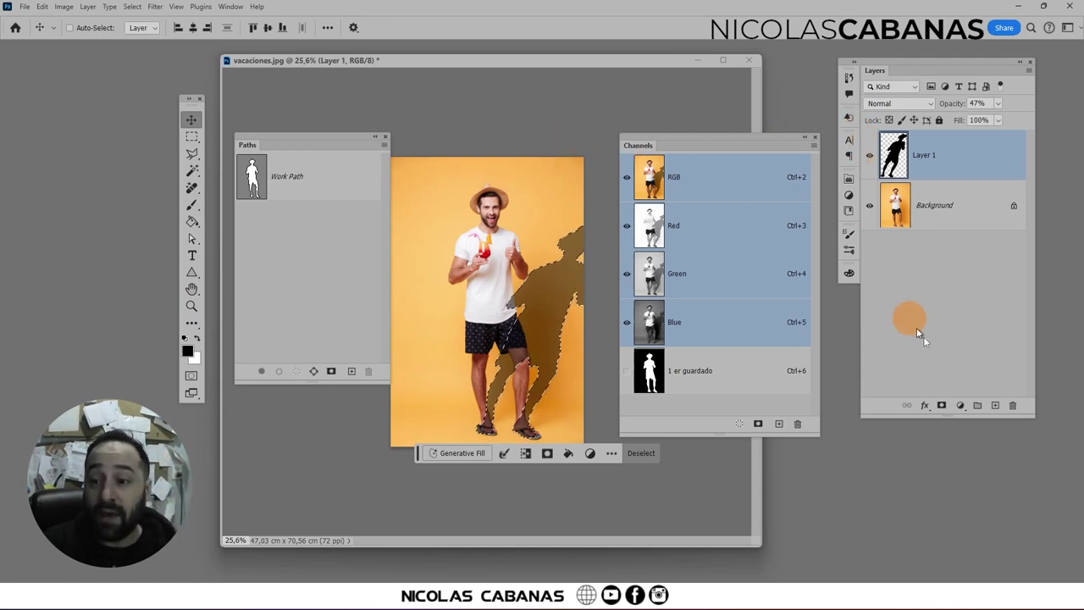
left_click(941, 404)
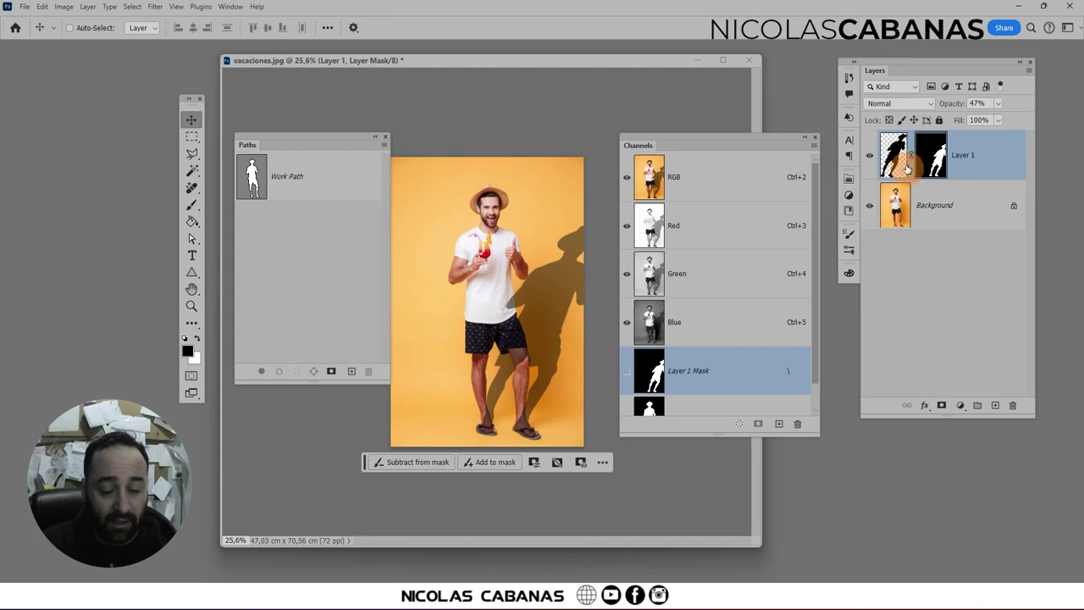
left_click_drag(900, 150, 931, 159)
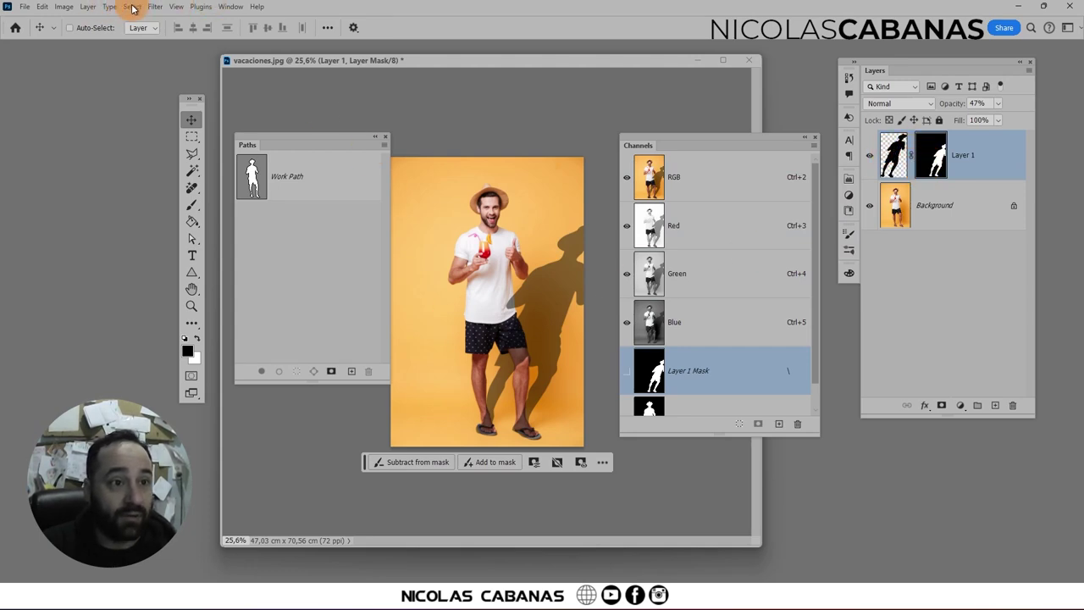
Step: Invert the mask and brush over it, then undo back to the unmasked, selected shadow
left_click(63, 6)
mouse_move(85, 41)
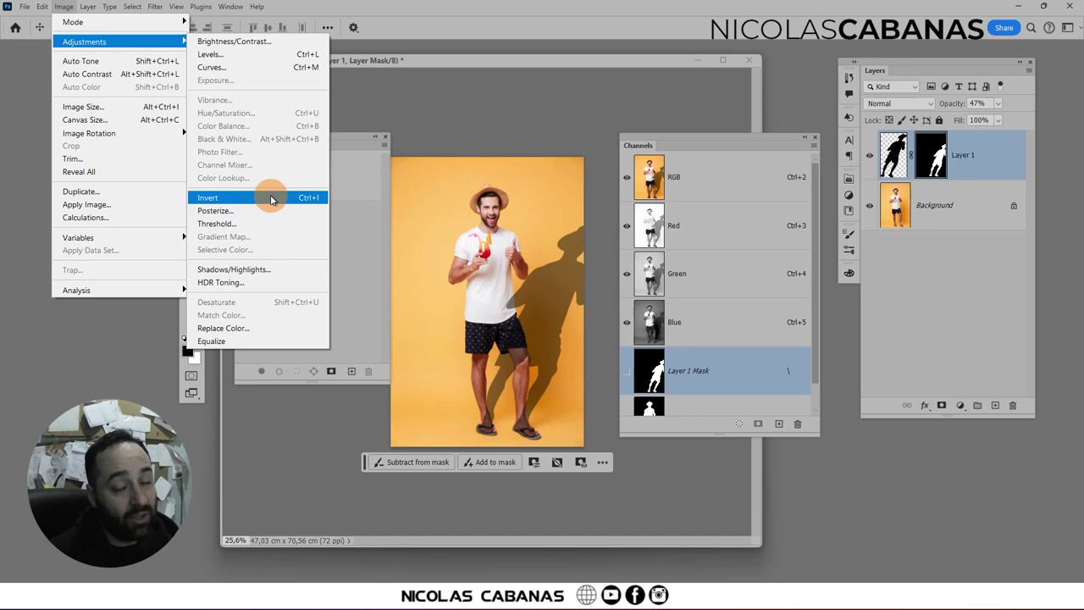
left_click(270, 200)
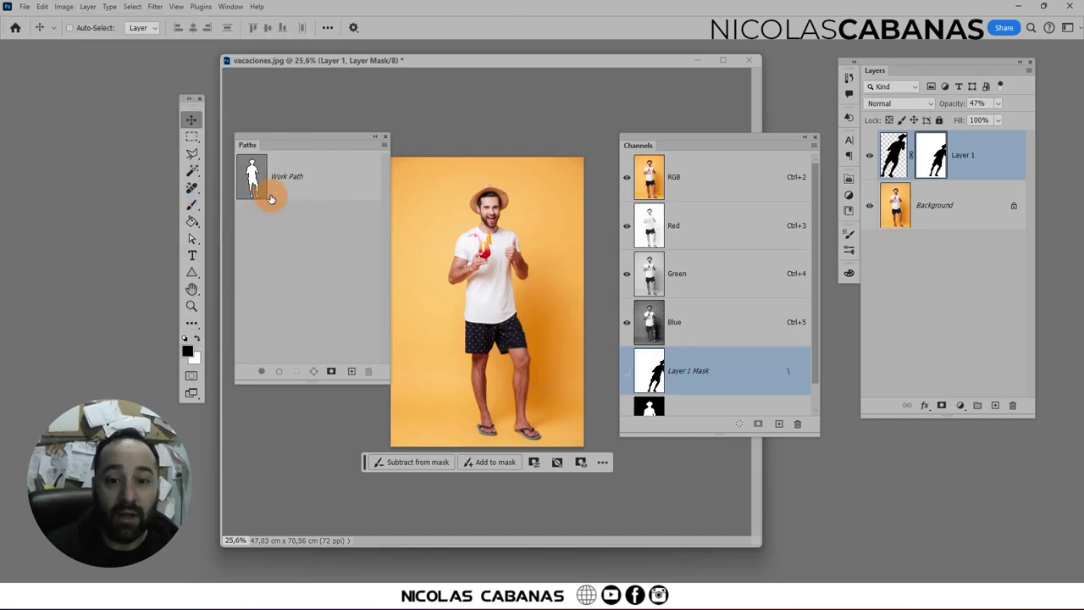
left_click(191, 204)
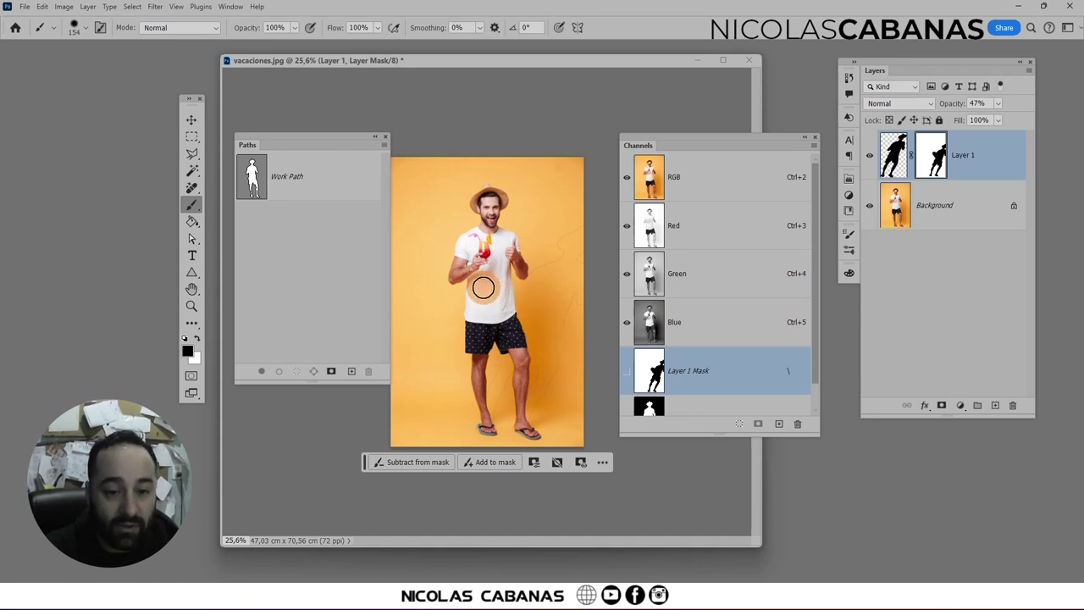
mouse_move(478, 287)
left_mouse_down()
mouse_move(547, 259)
mouse_move(573, 300)
mouse_move(569, 203)
left_mouse_up()
key("ctrl+z")
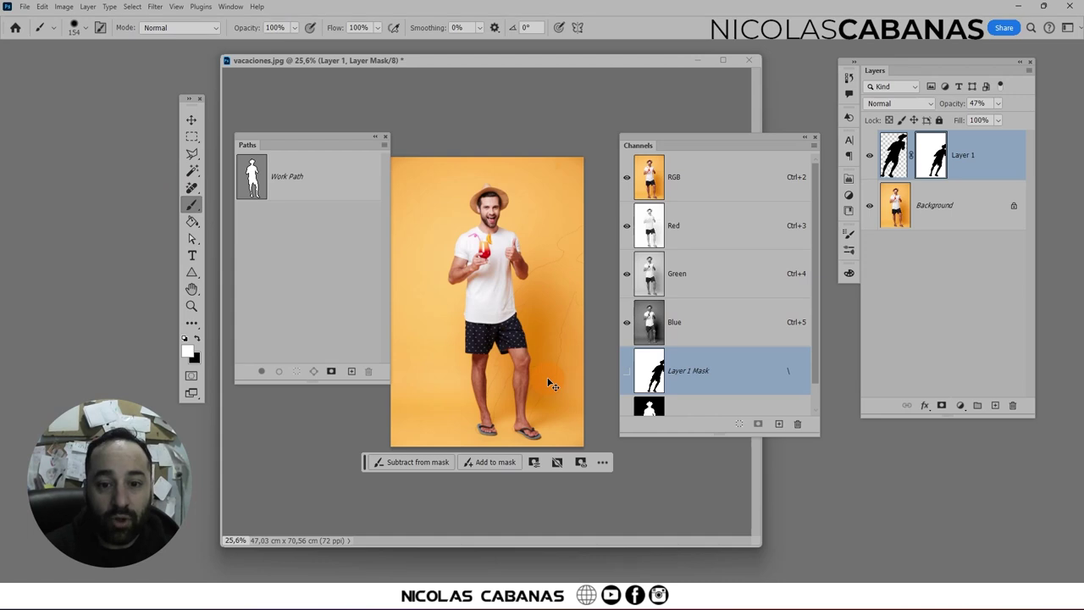
key("ctrl+z")
key("ctrl+z")
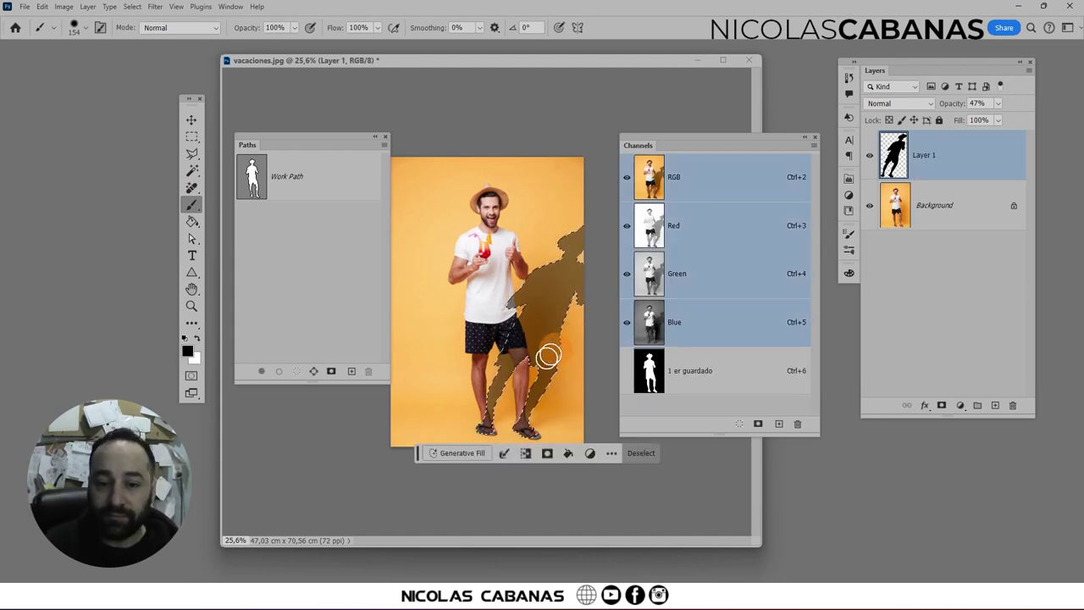
Step: Clear the current selection and load the saved '1 er guardado' selection of the man
scroll(532, 386, "up", 2)
scroll(537, 314, "up", 2)
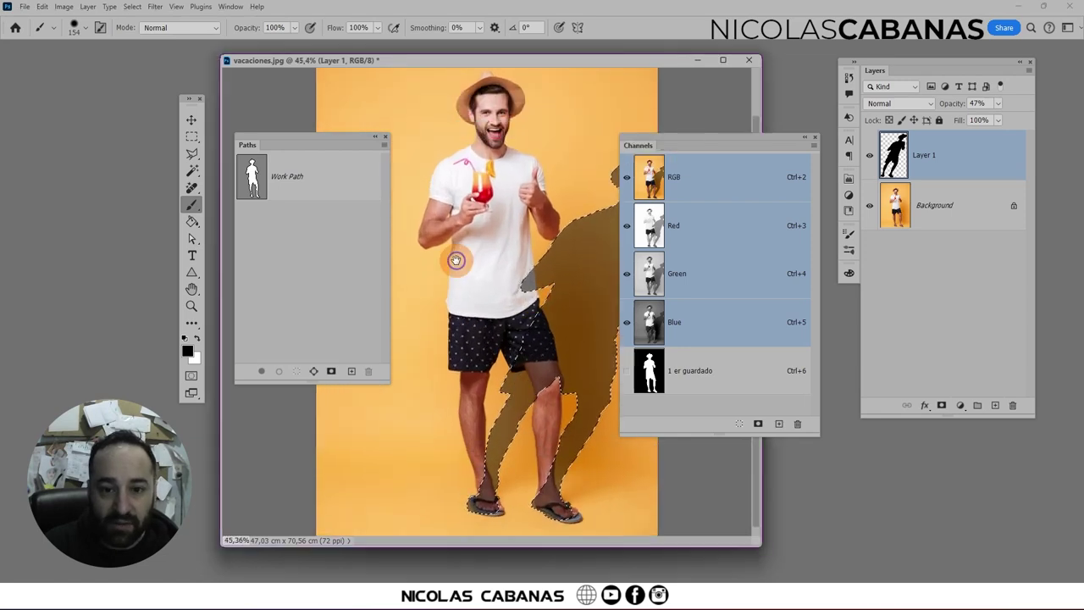
key("ctrl+d")
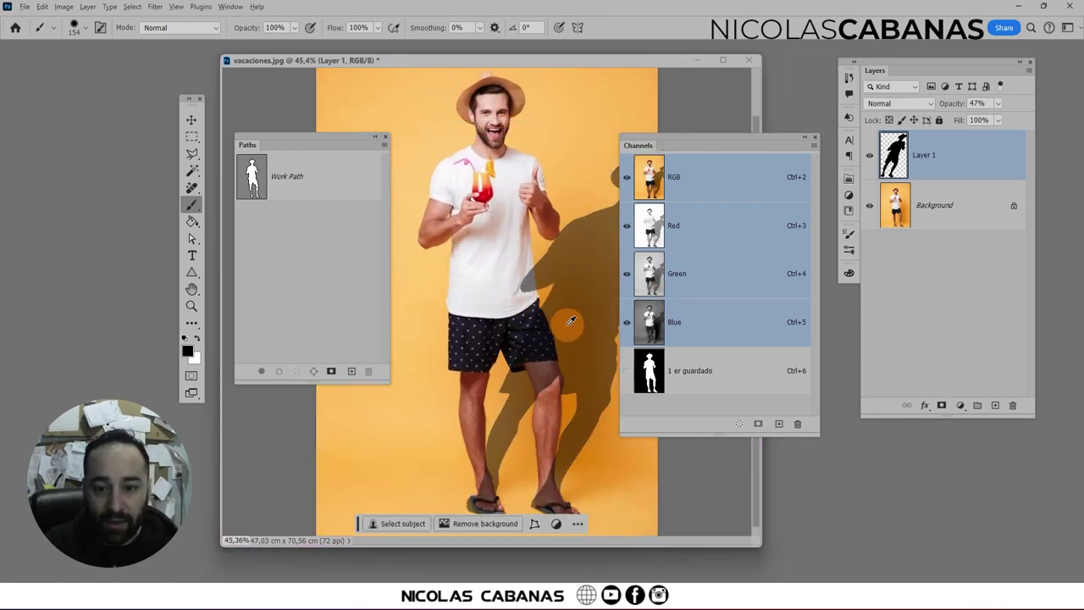
scroll(571, 320, "down", 3)
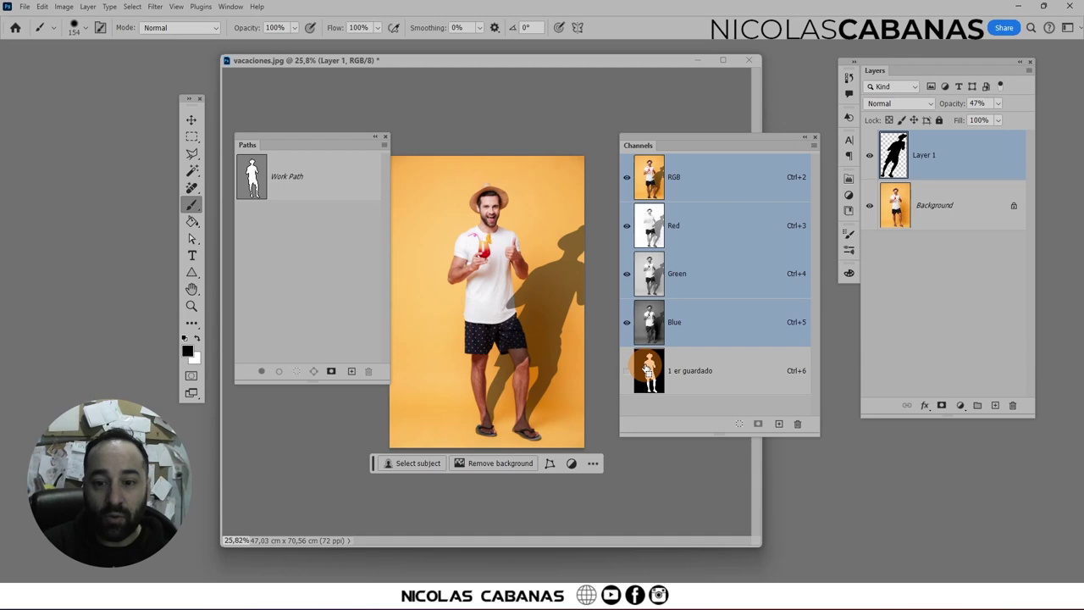
left_click(649, 370, "ctrl")
Step: Add a layer mask to Layer 1 from the man's selection and invert it
scroll(565, 323, "up", 2)
scroll(565, 322, "down", 1)
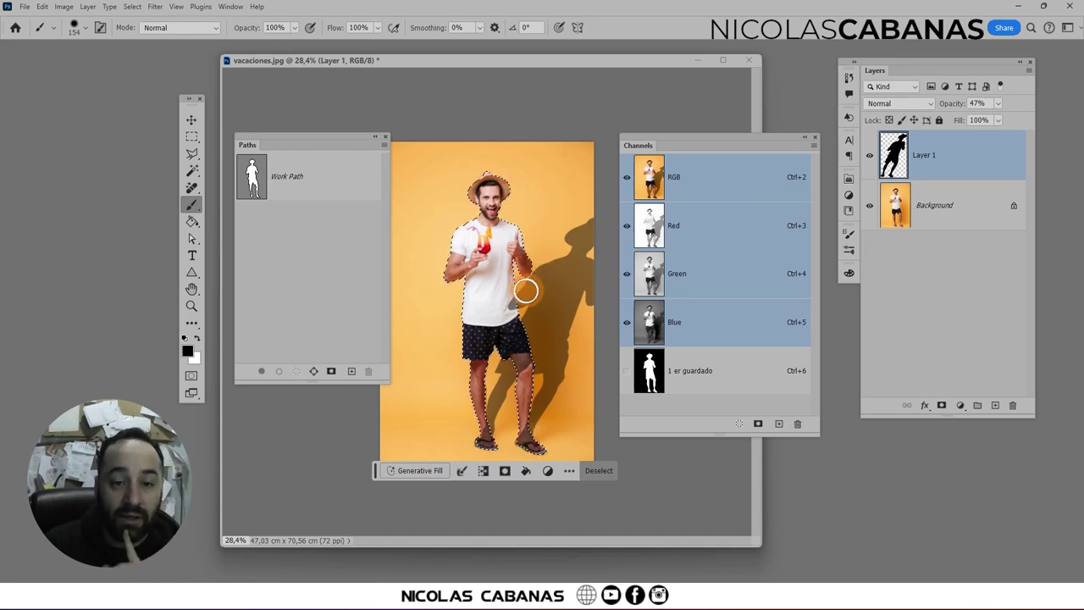
left_click(943, 405)
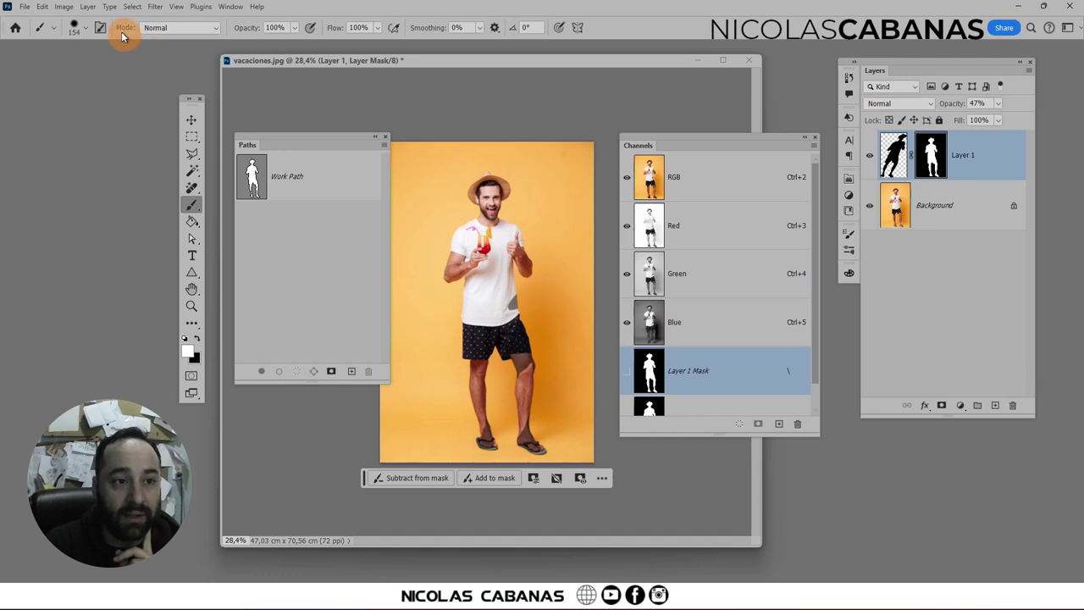
left_click(62, 7)
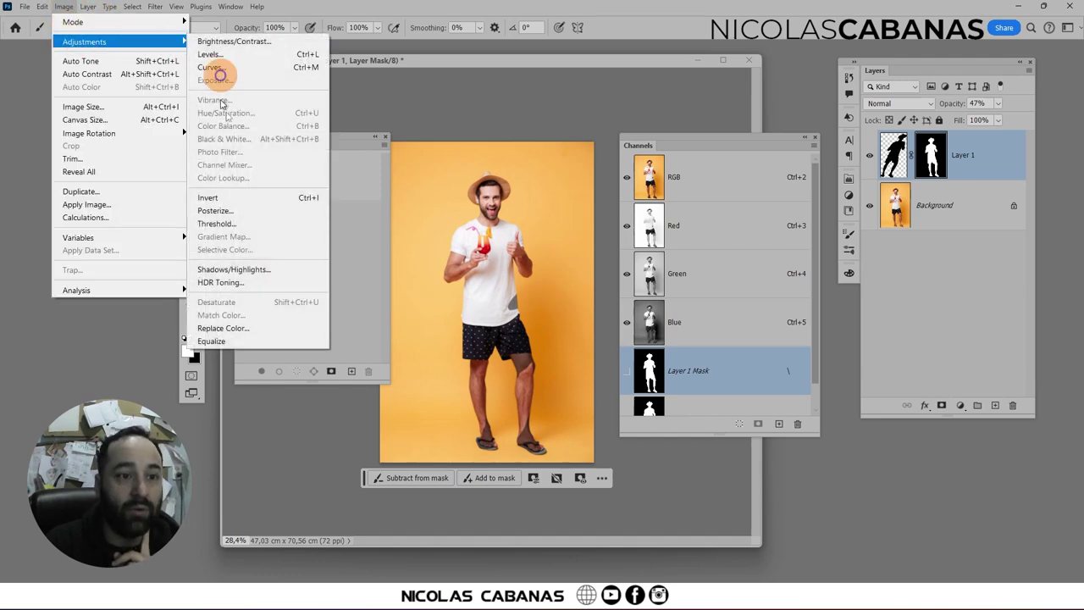
left_click(266, 195)
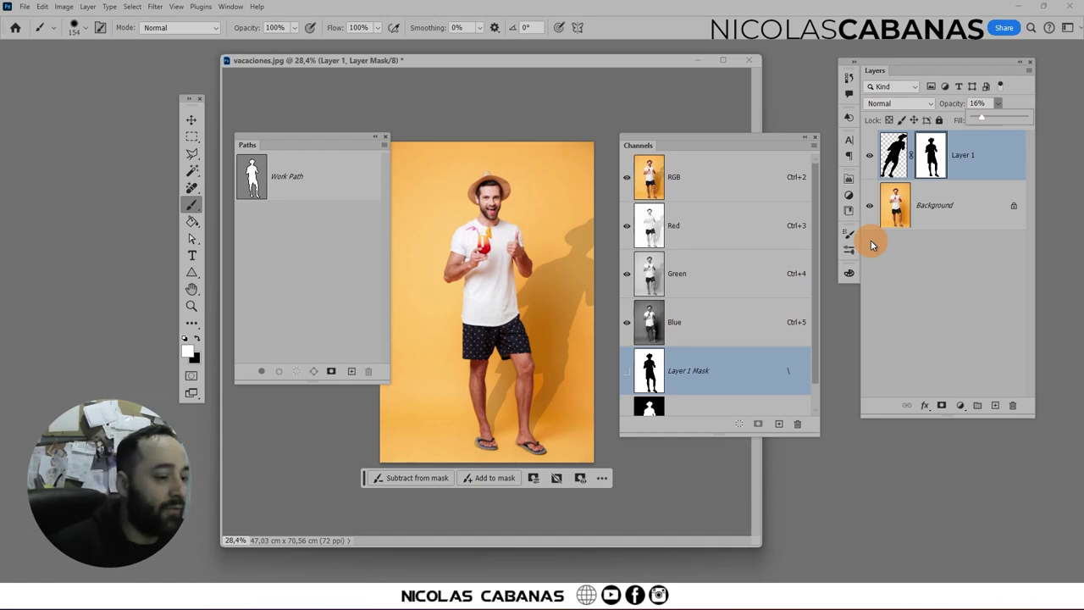
Step: Enlarge the Channels panel and start saving a copy of the image
left_click_drag(817, 436, 821, 474)
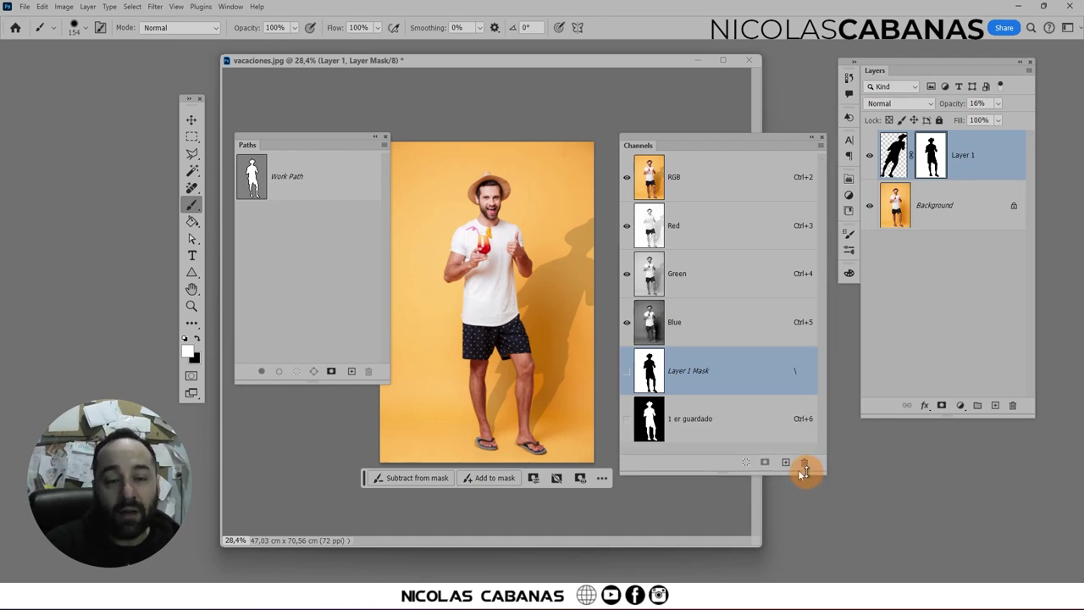
left_click(25, 7)
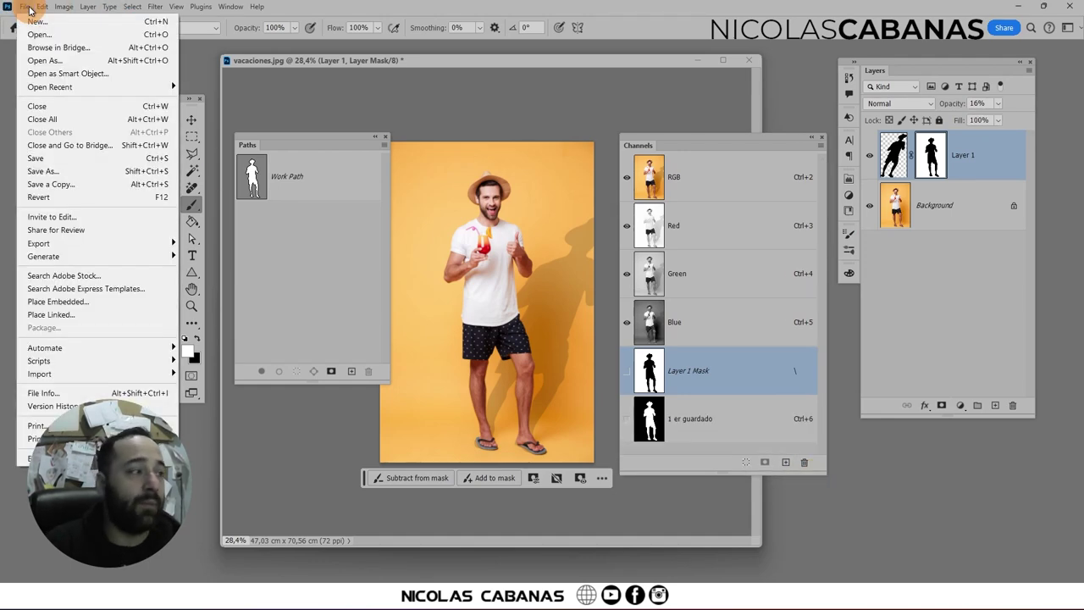
left_click(90, 186)
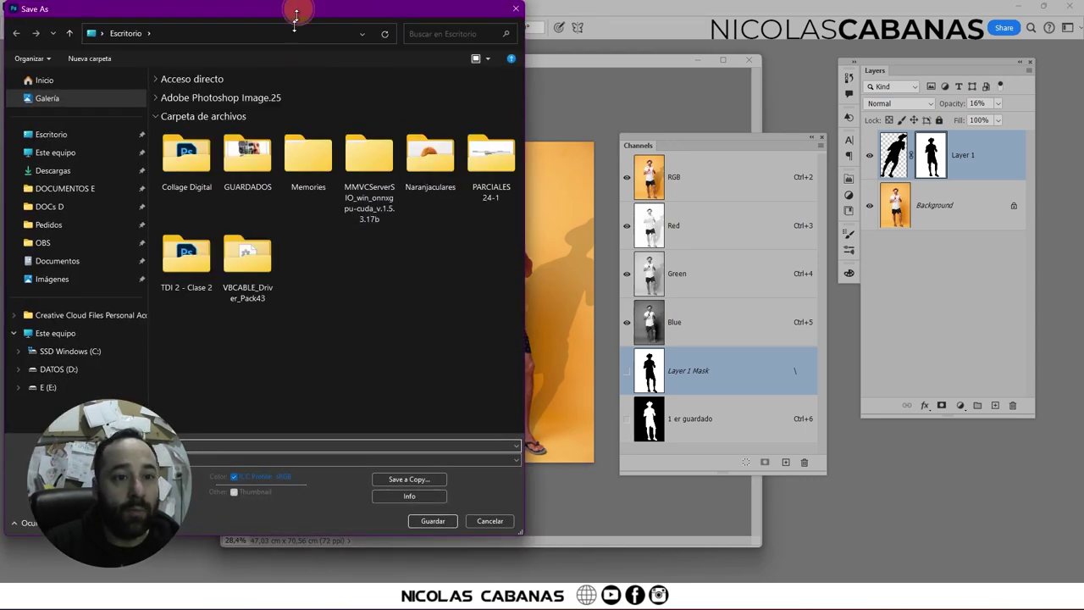
mouse_move(292, 18)
left_mouse_down()
mouse_move(546, 59)
mouse_move(518, 63)
left_mouse_up()
Step: Set the copy's format to TIFF as vacaciones.tif, then close the Save As dialog
left_click(381, 436)
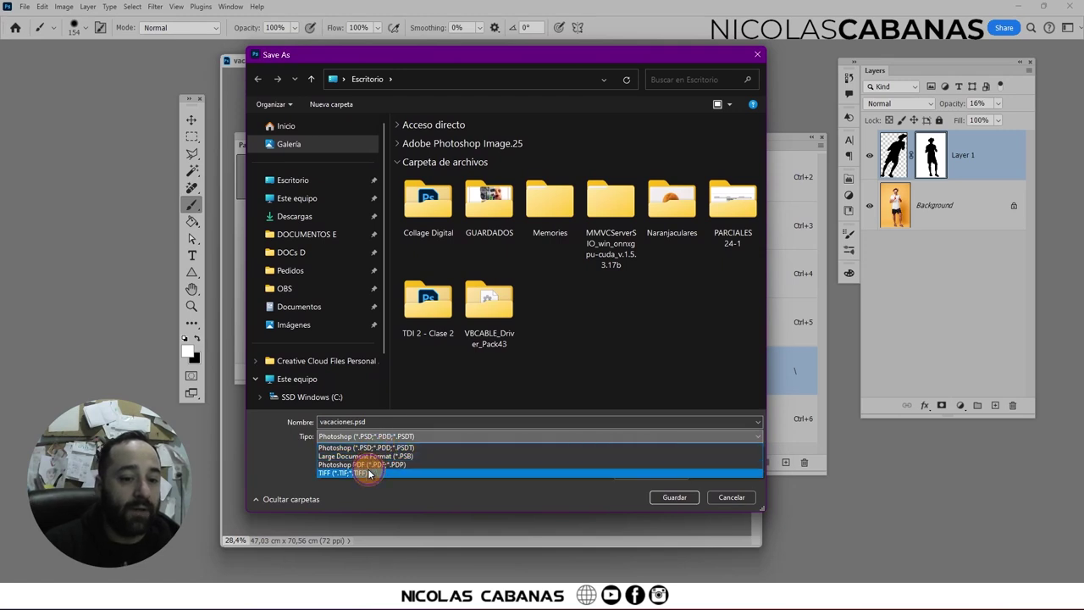
left_click(364, 472)
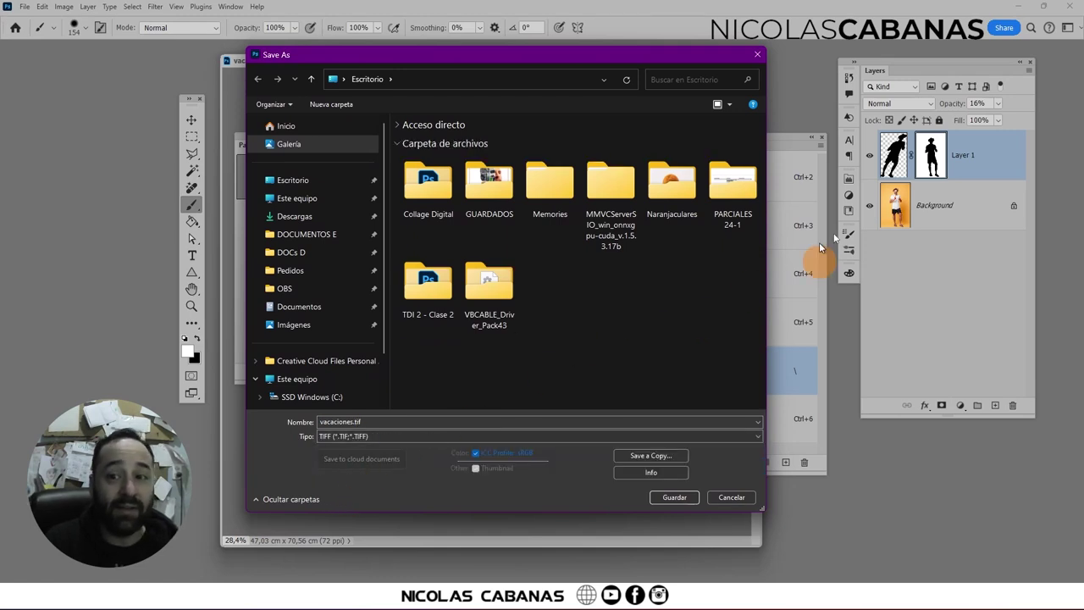
left_click_drag(688, 51, 478, 77)
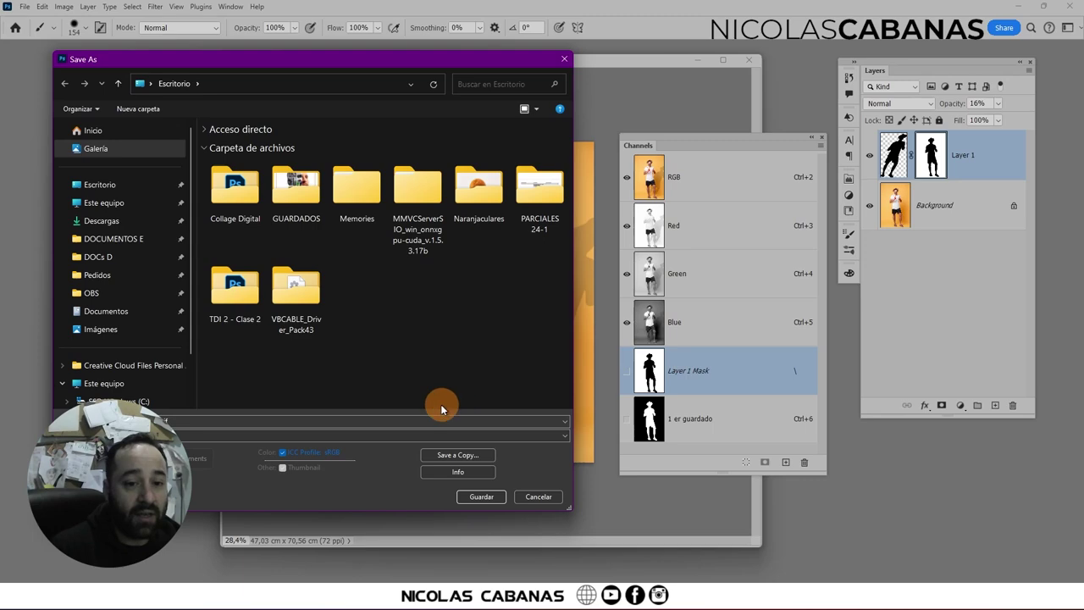
left_click(532, 498)
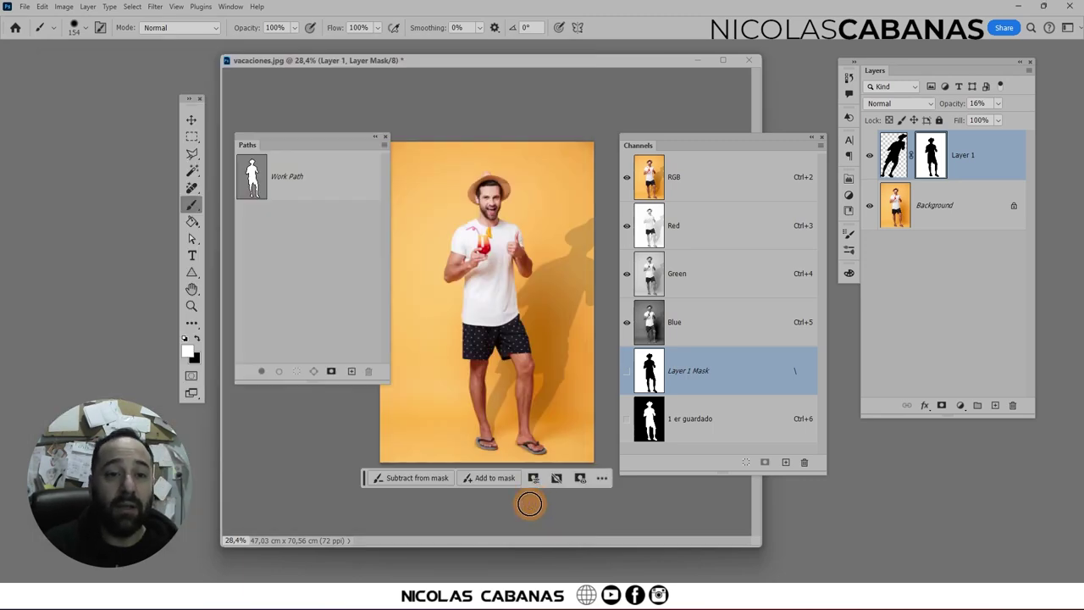